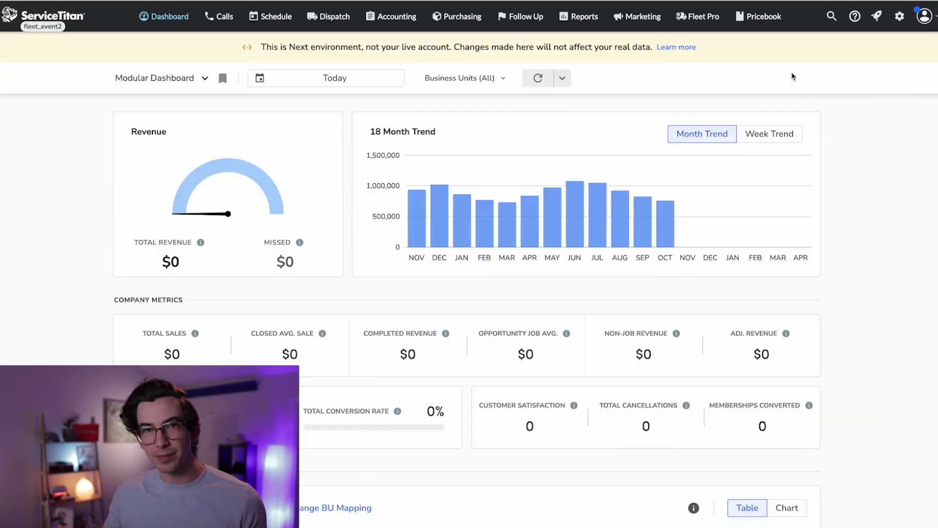
- Open Fleet Pro to show the Fleet Data vehicle table with serials, groups and odometers
{"action": "left_click", "coordinate": [703, 19]}
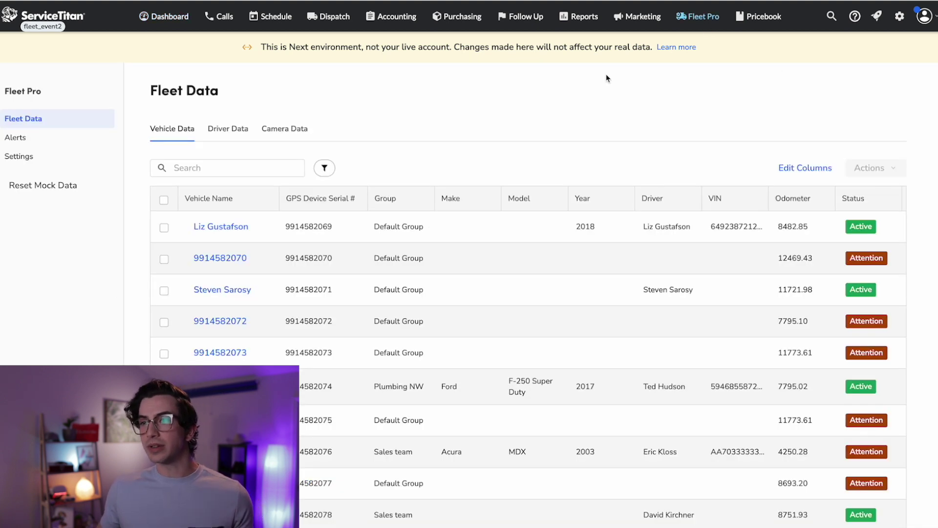
{"action": "left_click", "coordinate": [224, 233]}
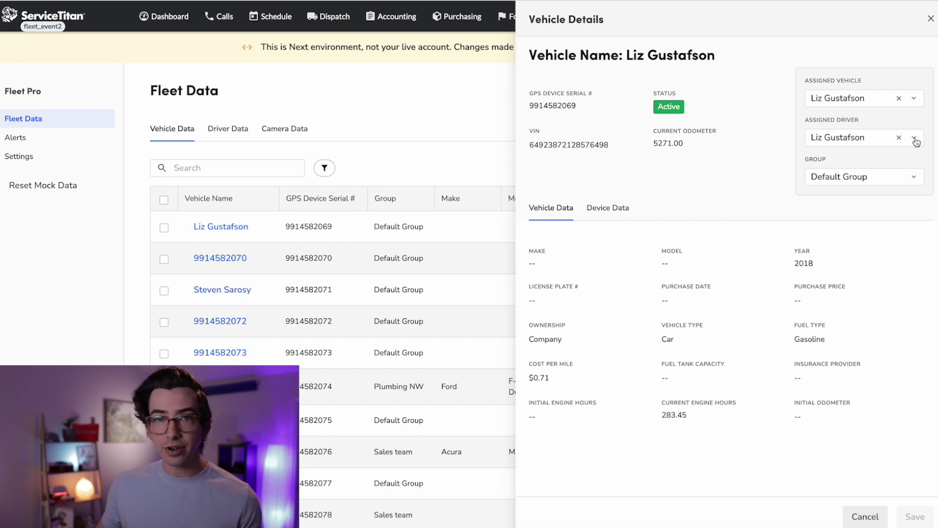
{"action": "left_click", "coordinate": [915, 101]}
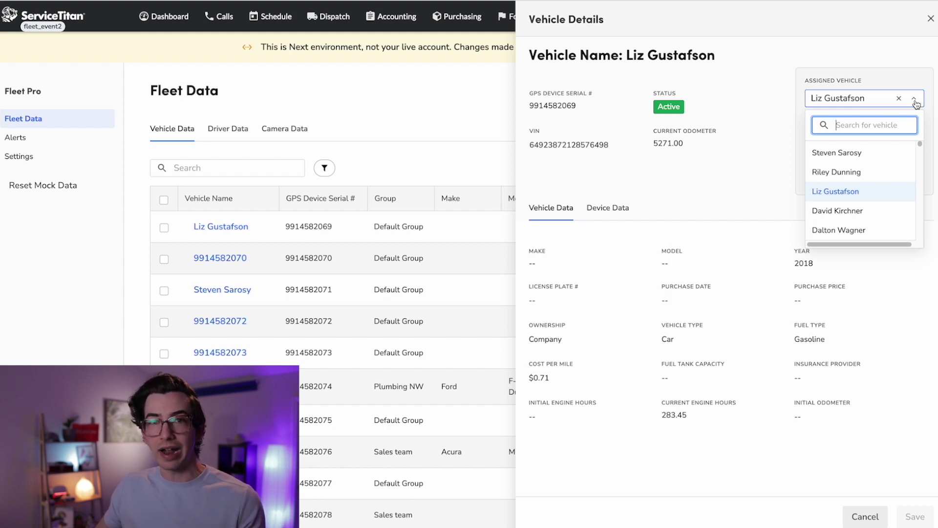
{"action": "left_click", "coordinate": [915, 101]}
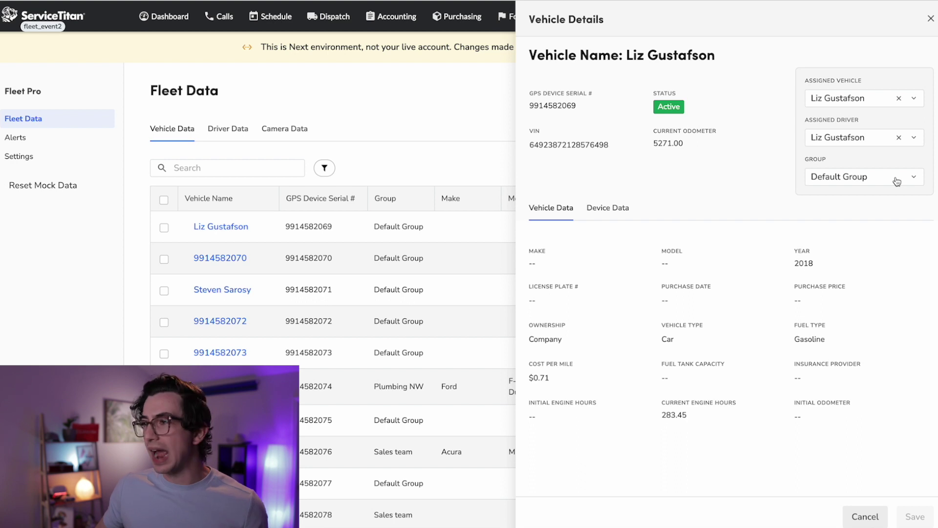
{"action": "left_click", "coordinate": [898, 182]}
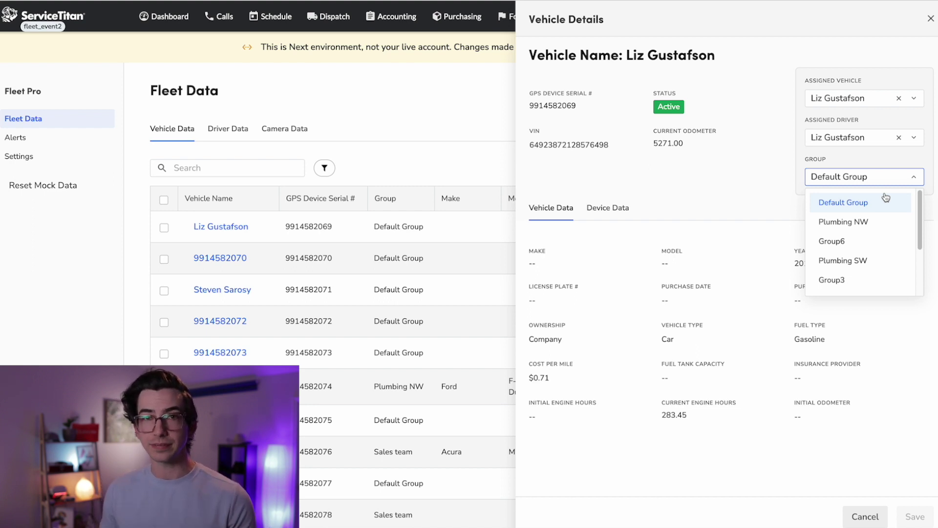
{"action": "left_click", "coordinate": [886, 198]}
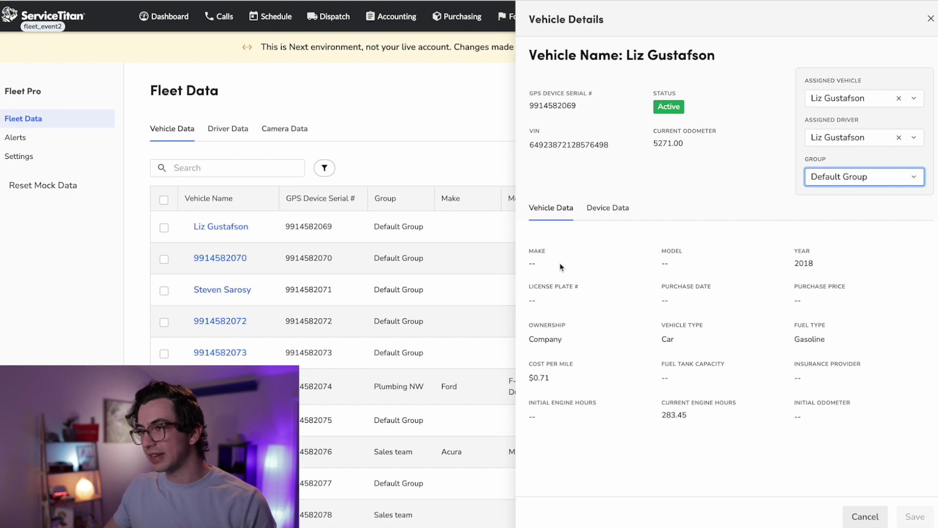
{"action": "left_click", "coordinate": [577, 226]}
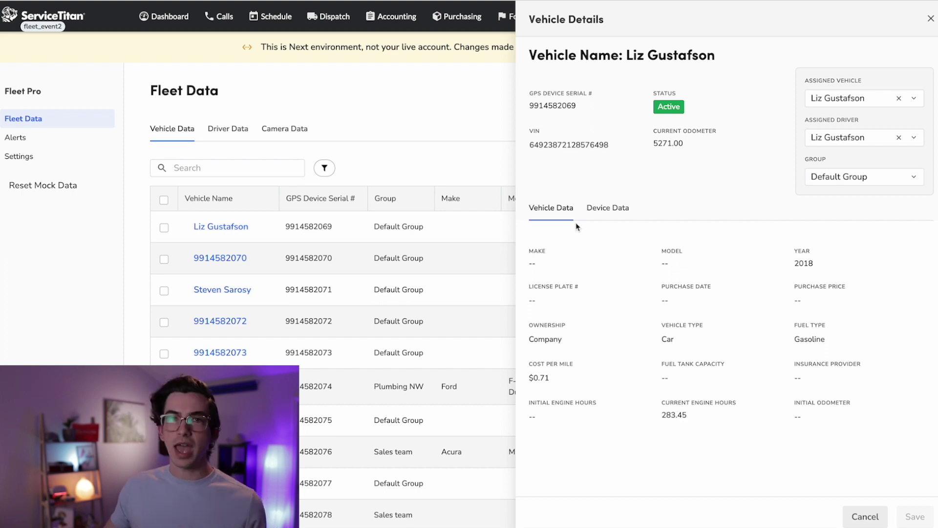
{"action": "left_click", "coordinate": [610, 211]}
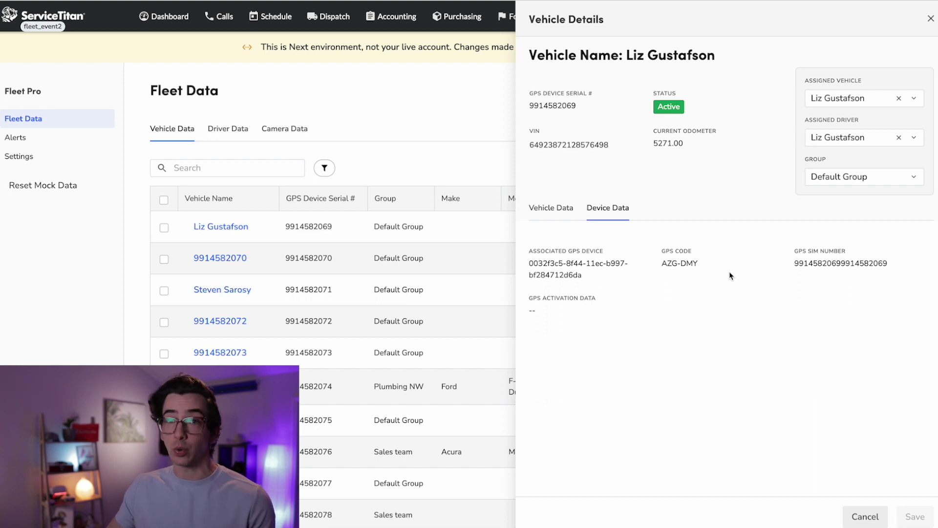
{"action": "left_click", "coordinate": [379, 177]}
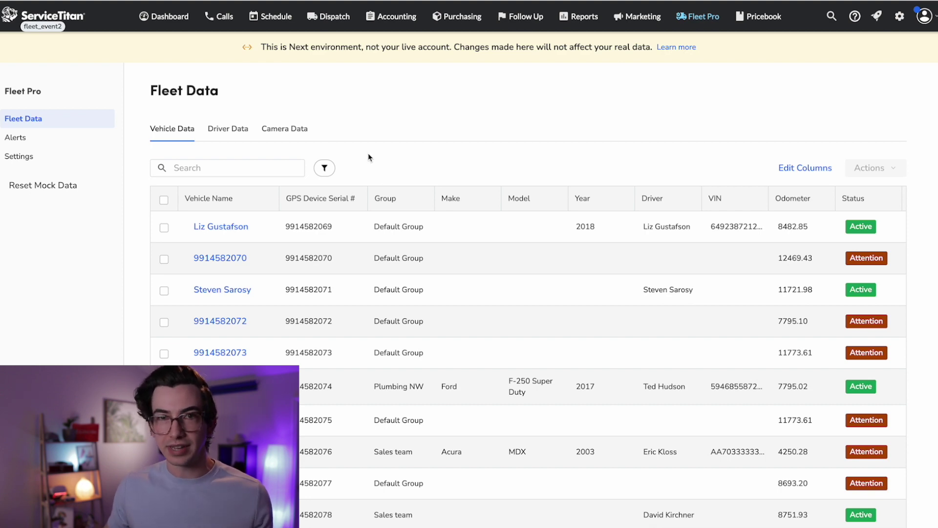
- Look at the vehicle data filters and dismiss them without applying any
{"action": "left_click", "coordinate": [283, 171]}
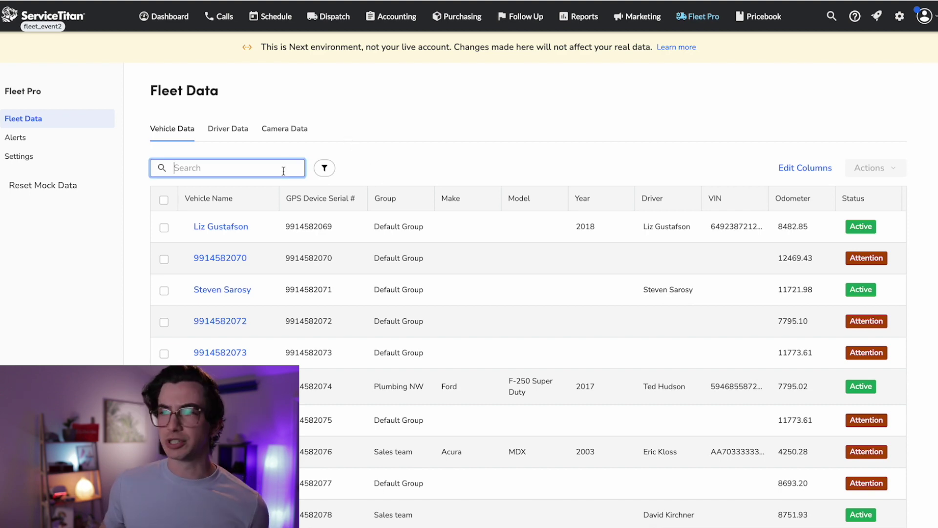
{"action": "left_click", "coordinate": [324, 168]}
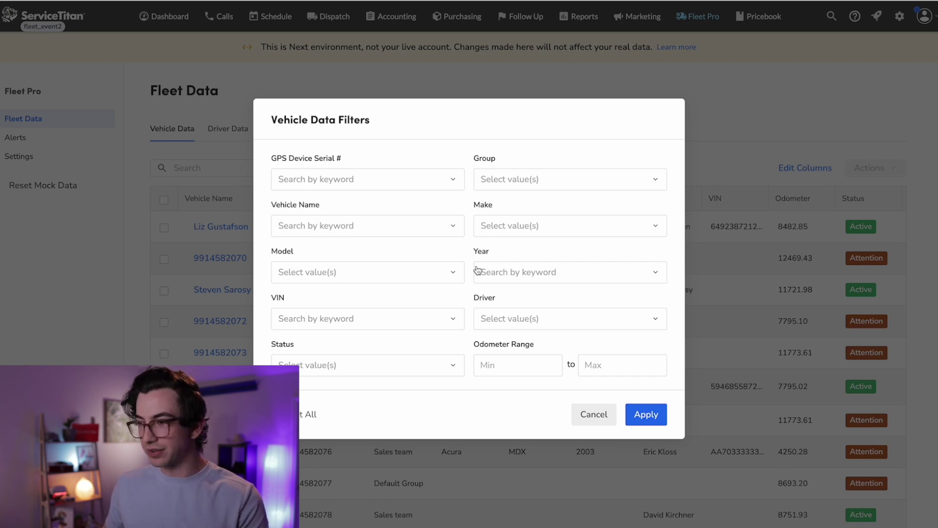
{"action": "key", "text": "Escape"}
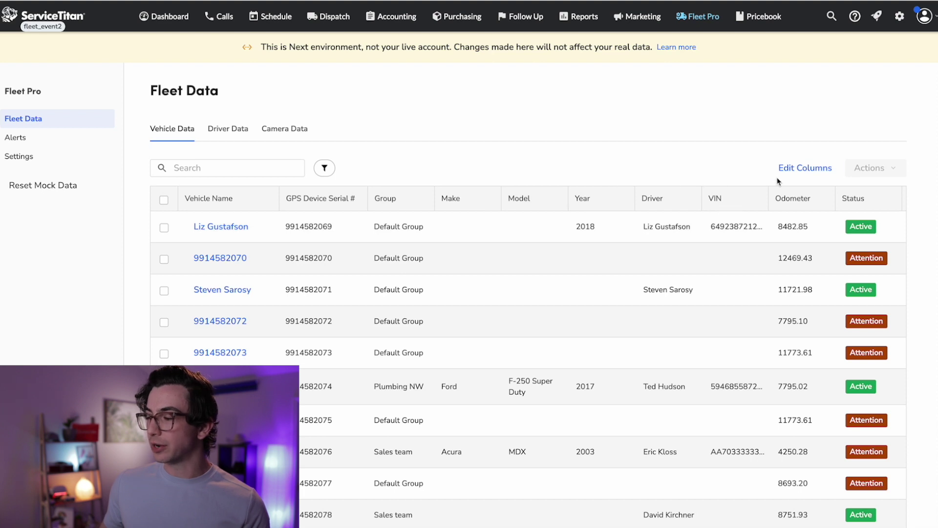
- Move the Make column above Group in the column settings and save the order
{"action": "left_click", "coordinate": [805, 168]}
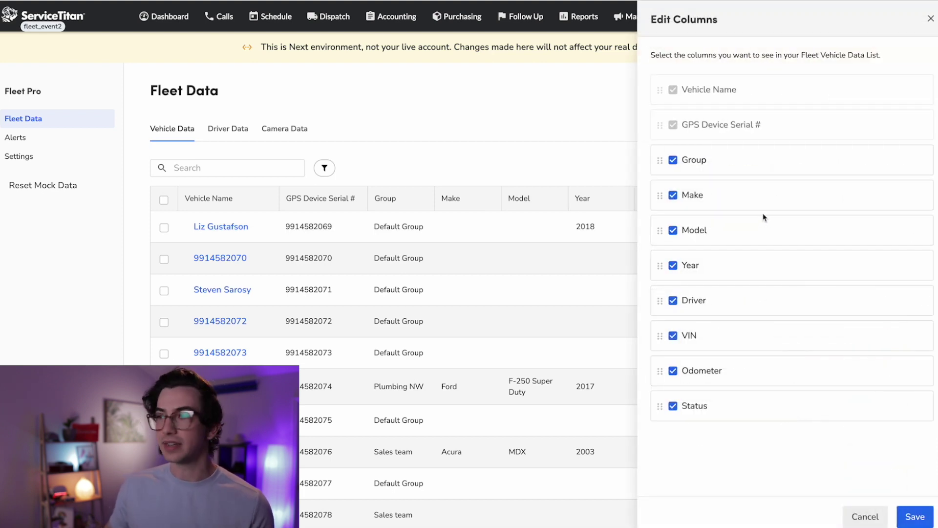
{"action": "left_click_drag", "start_coordinate": [660, 196], "coordinate": [659, 171]}
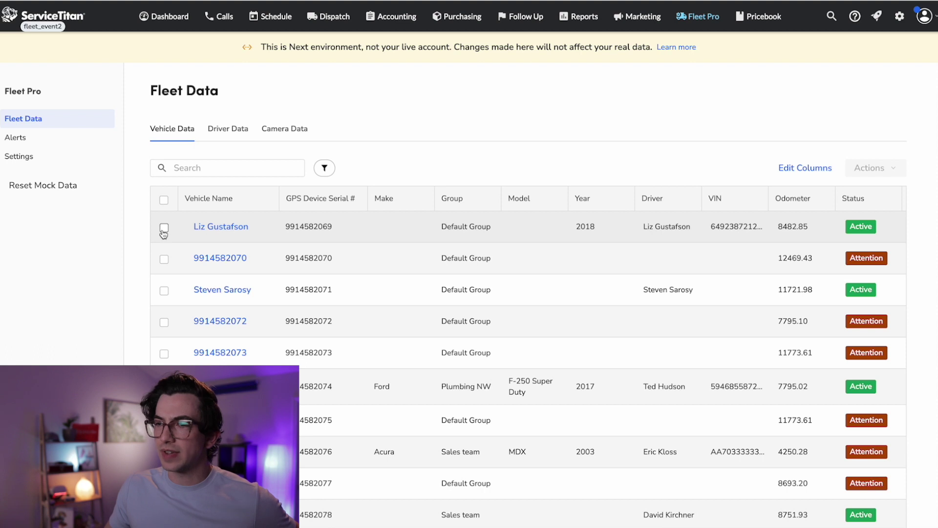
{"action": "left_click", "coordinate": [164, 228]}
- Select the first two vehicles, view their bulk actions, then switch to Driver Data
{"action": "left_click", "coordinate": [164, 259]}
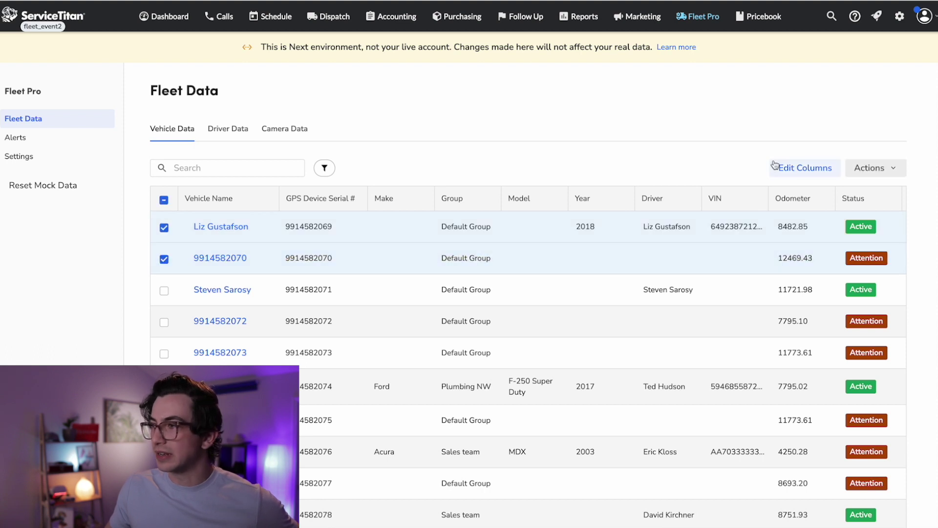
{"action": "left_click", "coordinate": [868, 175]}
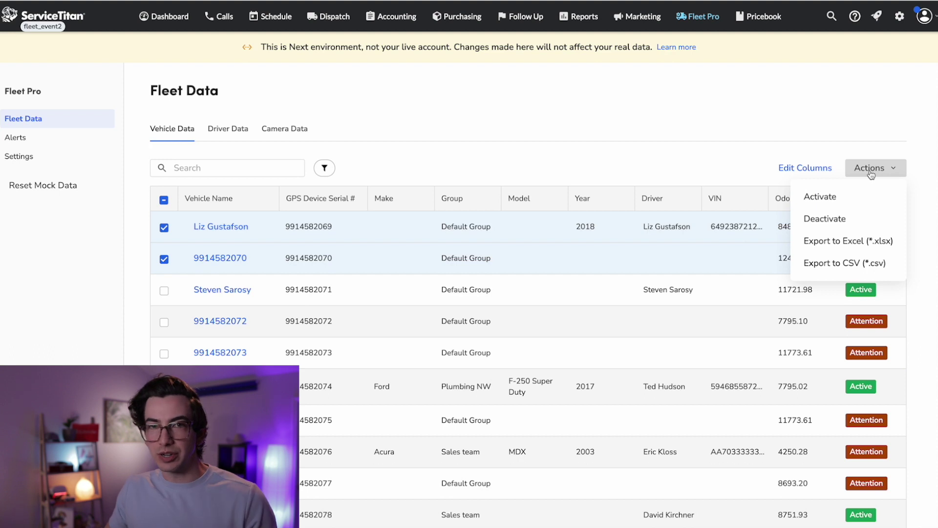
{"action": "left_click", "coordinate": [228, 129]}
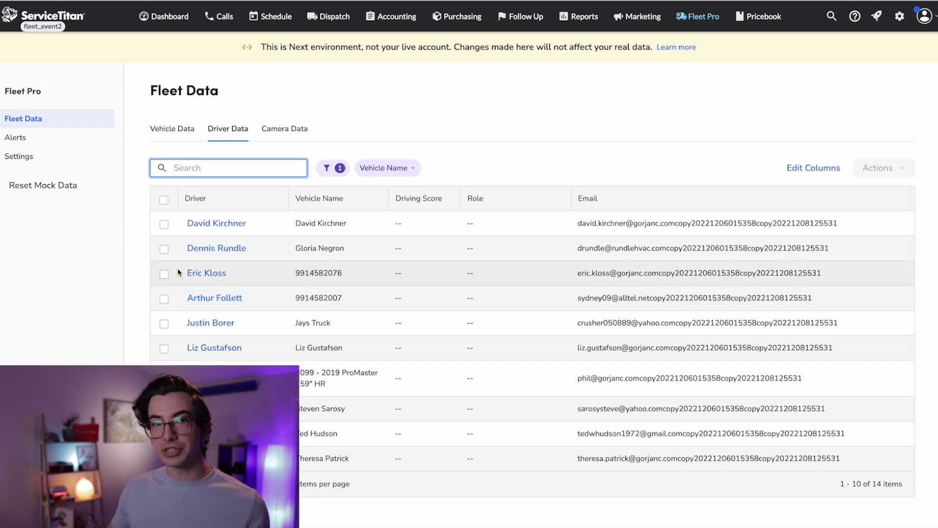
- Search drivers for 'ty', open the match and show its Last 30 Days scorecard
{"action": "type", "text": "ty"}
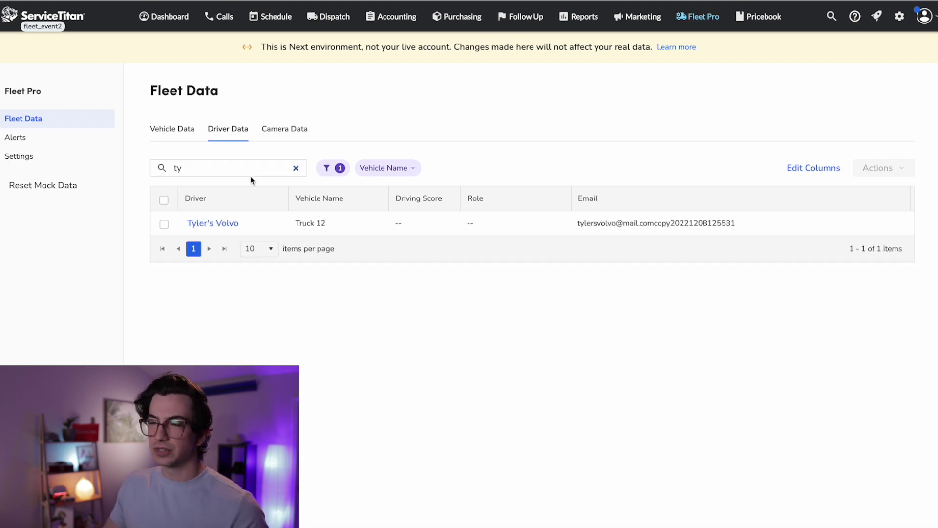
{"action": "left_click", "coordinate": [225, 225]}
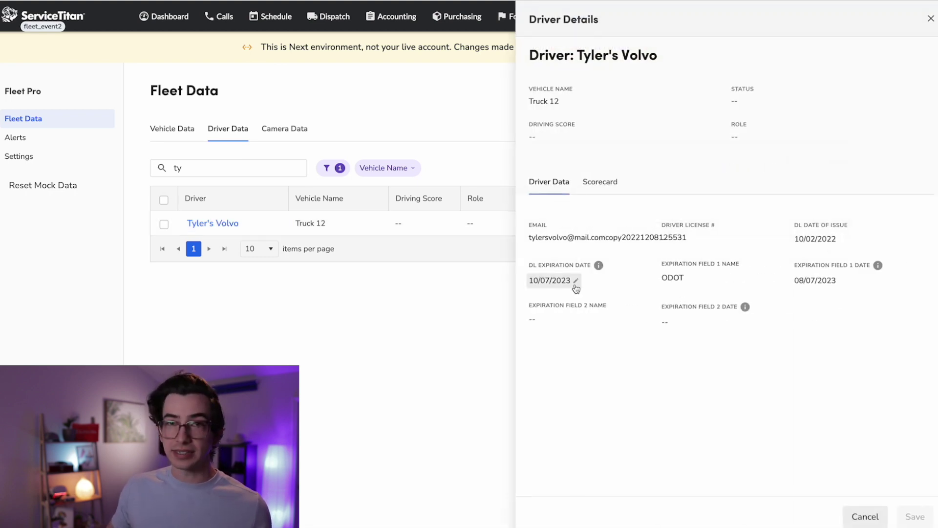
{"action": "left_click", "coordinate": [611, 188]}
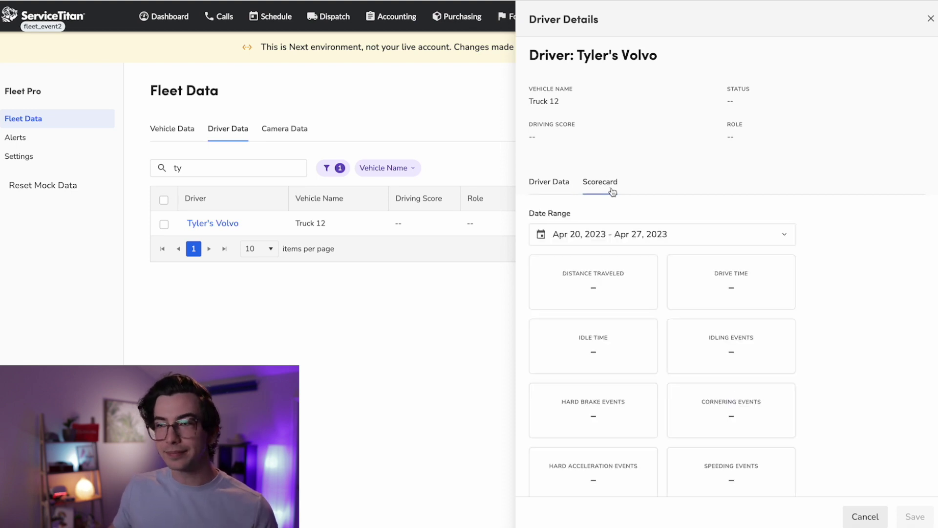
{"action": "left_click", "coordinate": [750, 229]}
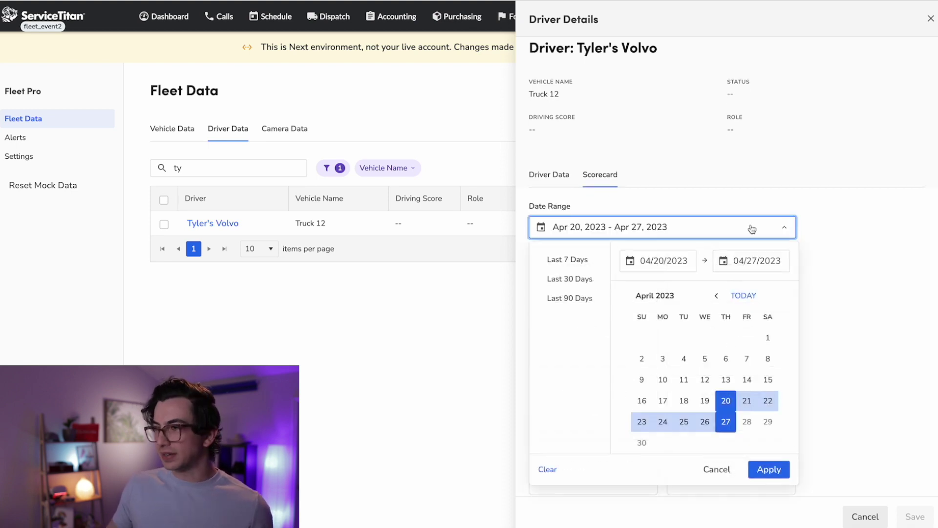
{"action": "left_click", "coordinate": [568, 283]}
- Highlight the scorecard's total score of 96 and close the driver details
{"action": "scroll", "coordinate": [781, 347], "scroll_direction": "down", "scroll_amount": 3}
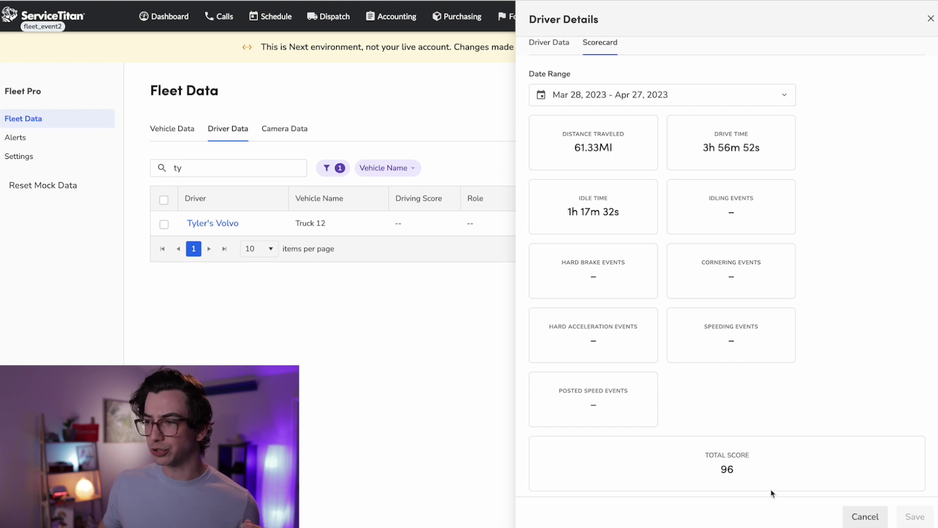
{"action": "left_click_drag", "start_coordinate": [736, 473], "coordinate": [702, 450]}
{"action": "left_click", "coordinate": [733, 393]}
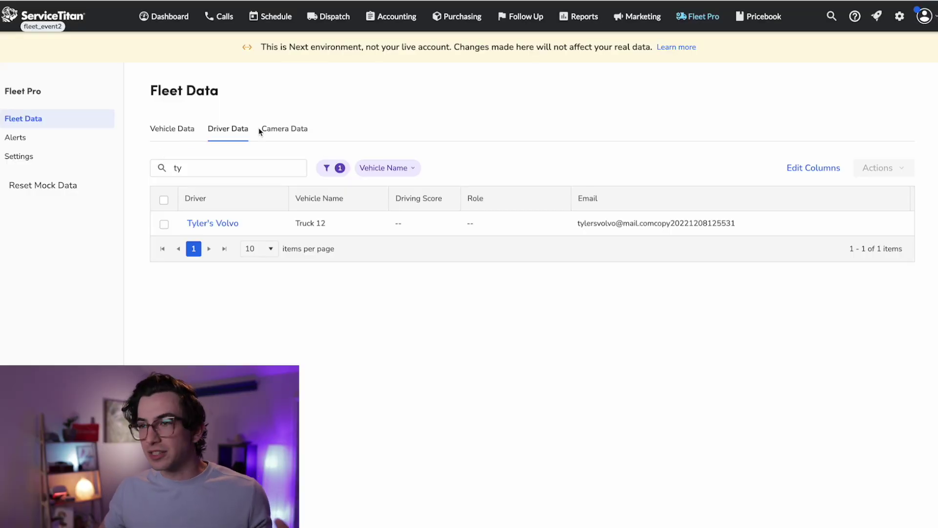
- Open the Camera Data tab and scroll through the dashcam event clips
{"action": "left_click", "coordinate": [292, 133]}
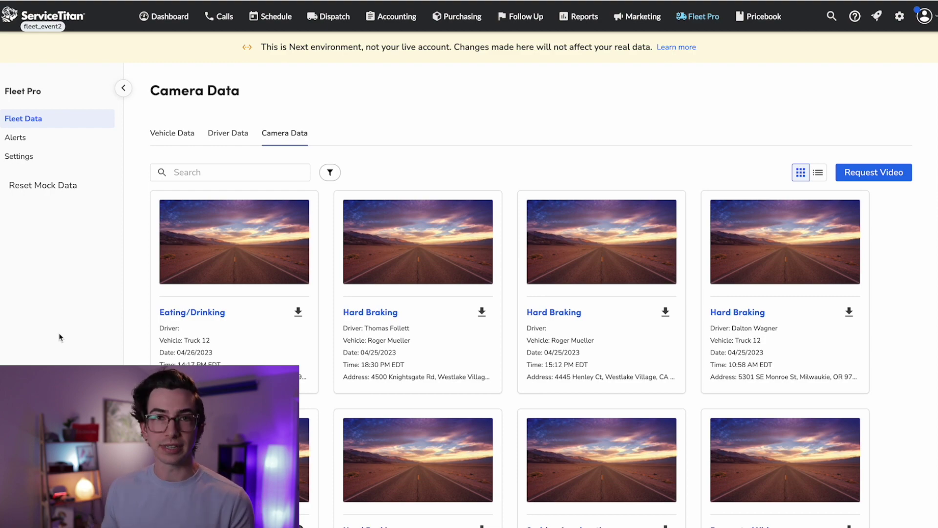
{"action": "scroll", "coordinate": [142, 342], "scroll_direction": "down", "scroll_amount": 1}
{"action": "scroll", "coordinate": [142, 341], "scroll_direction": "up", "scroll_amount": 1}
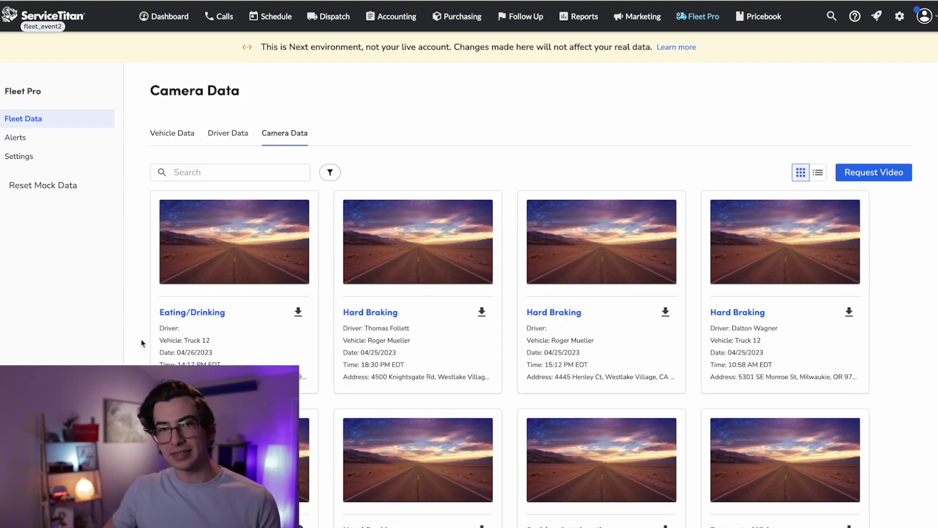
{"action": "mouse_move", "coordinate": [116, 321]}
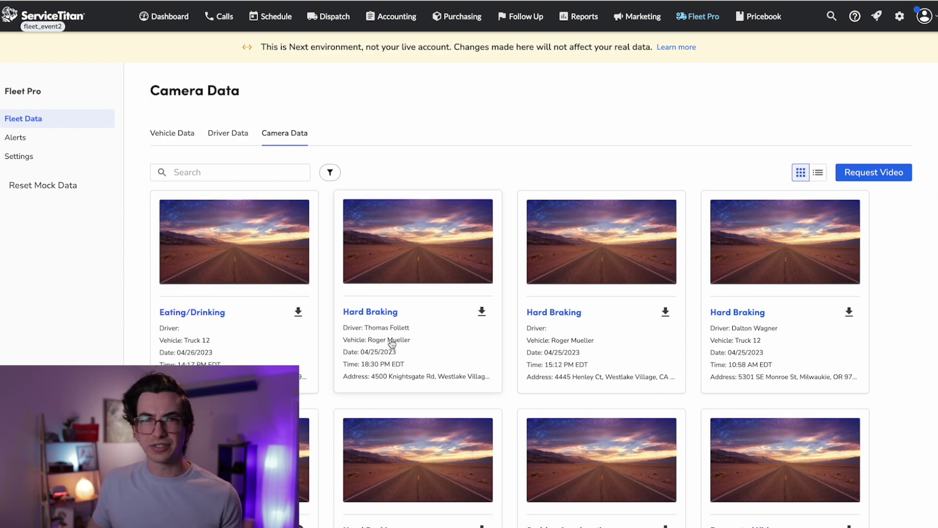
{"action": "scroll", "coordinate": [410, 313], "scroll_direction": "down", "scroll_amount": 3}
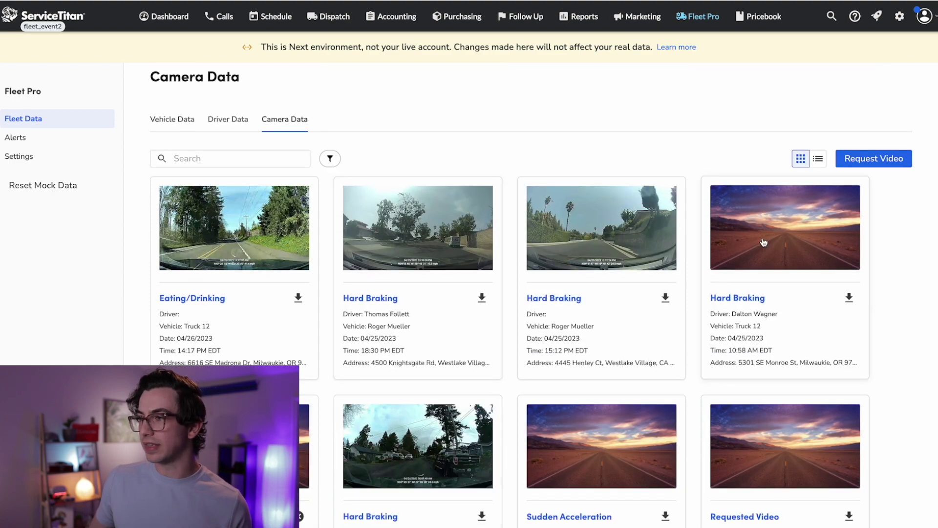
{"action": "scroll", "coordinate": [764, 240], "scroll_direction": "down", "scroll_amount": 1}
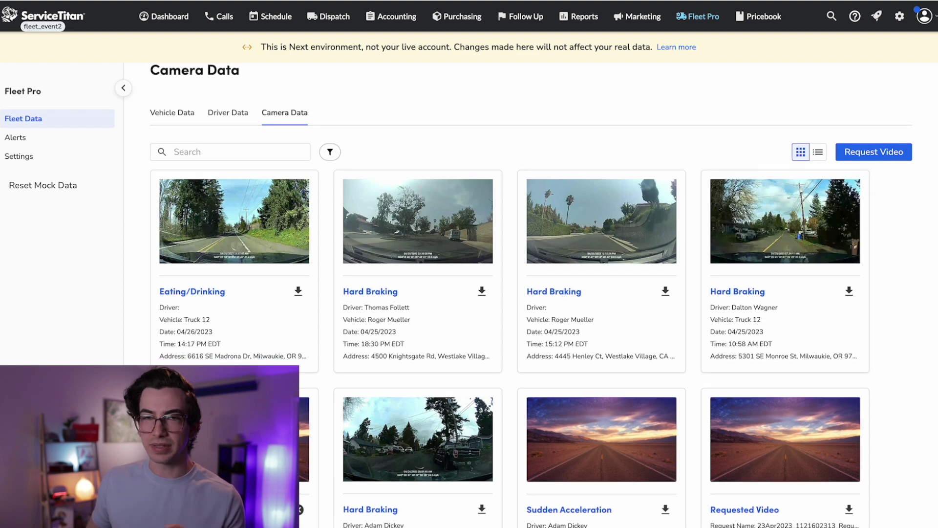
{"action": "scroll", "coordinate": [147, 348], "scroll_direction": "down", "scroll_amount": 5}
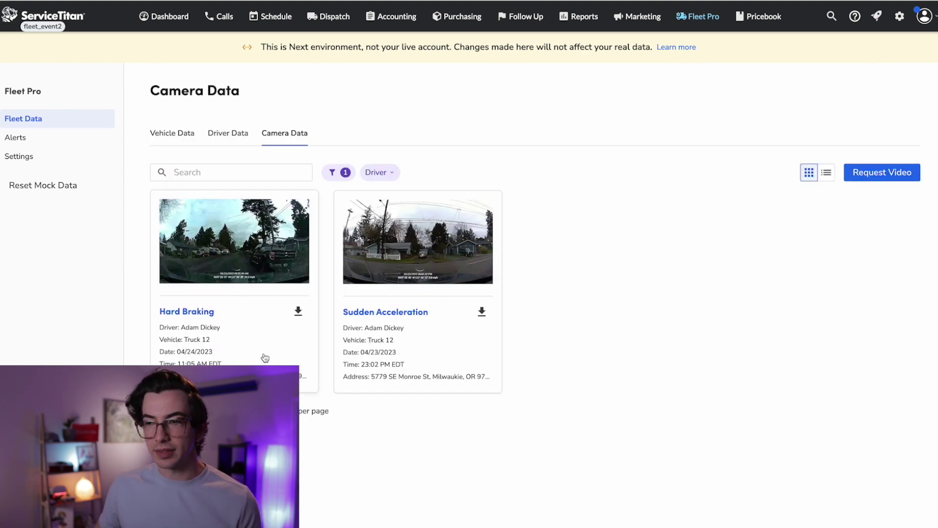
- Open the Hard Braking event's dash-cam video
{"action": "left_click", "coordinate": [182, 313]}
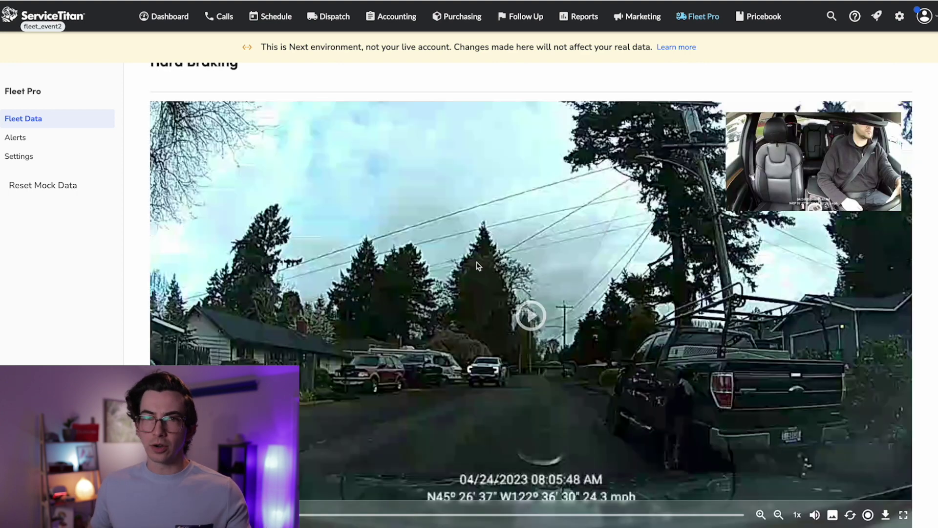
{"action": "scroll", "coordinate": [478, 266], "scroll_direction": "down", "scroll_amount": 1}
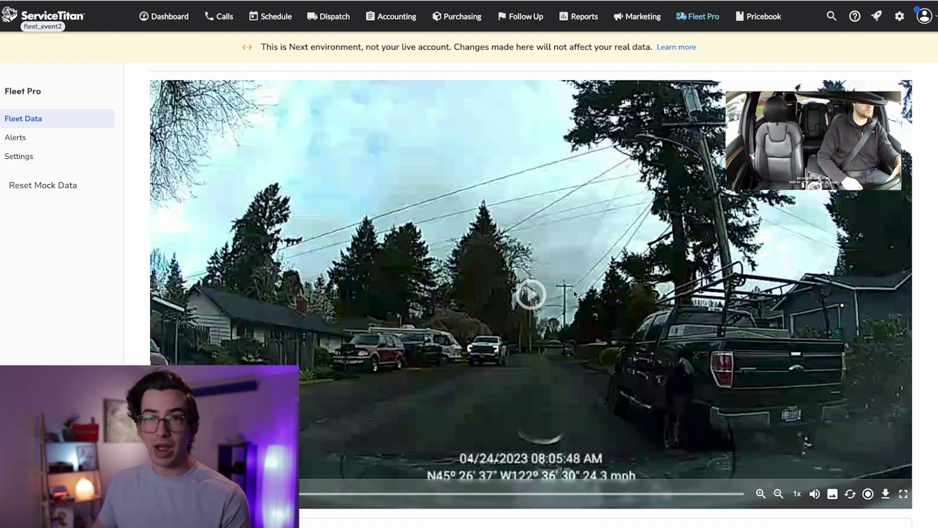
{"action": "scroll", "coordinate": [868, 410], "scroll_direction": "down", "scroll_amount": 2}
{"action": "scroll", "coordinate": [867, 379], "scroll_direction": "up", "scroll_amount": 1}
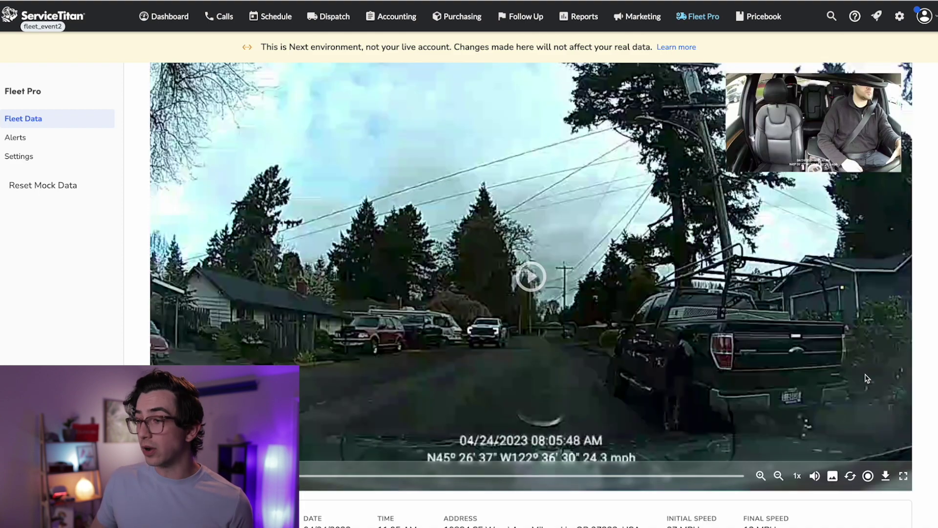
- Try the player controls: hide inset, swap views, zoom in/out, speed menu, restore road view
{"action": "left_click", "coordinate": [869, 477]}
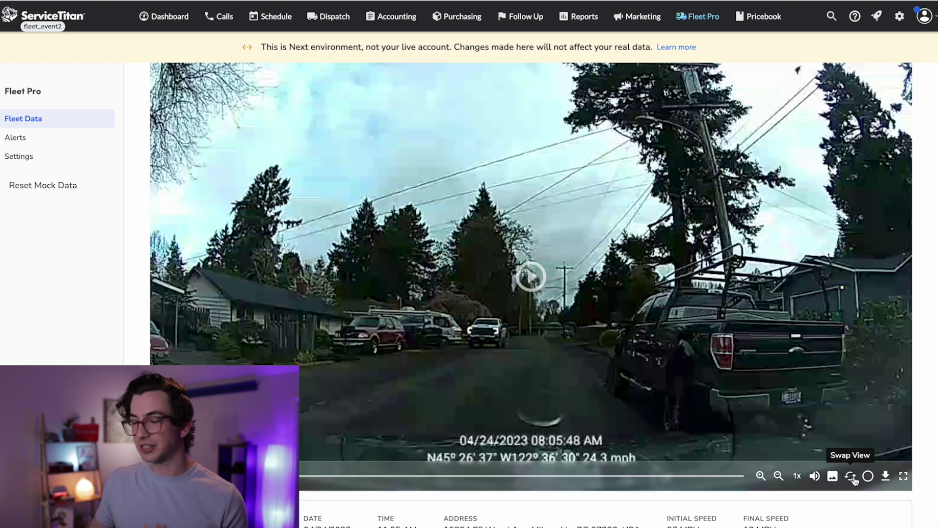
{"action": "left_click", "coordinate": [852, 477]}
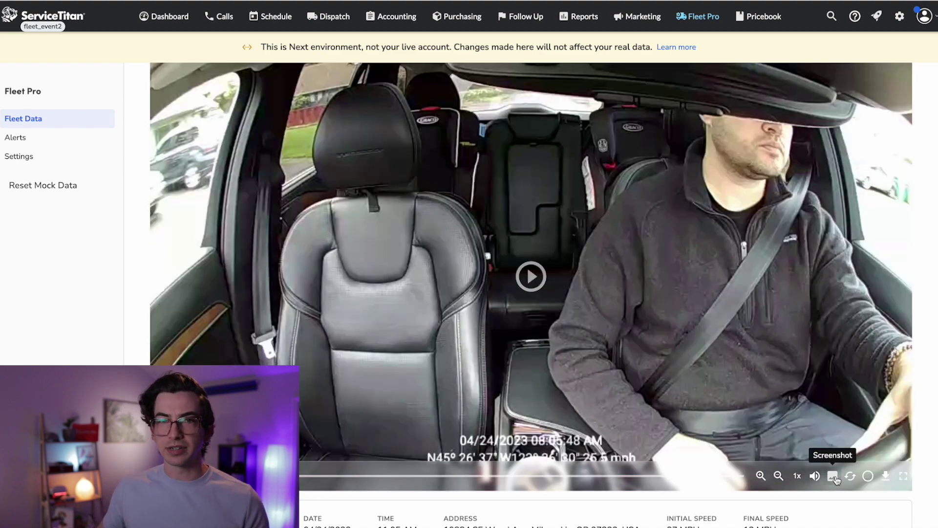
{"action": "left_click", "coordinate": [761, 476]}
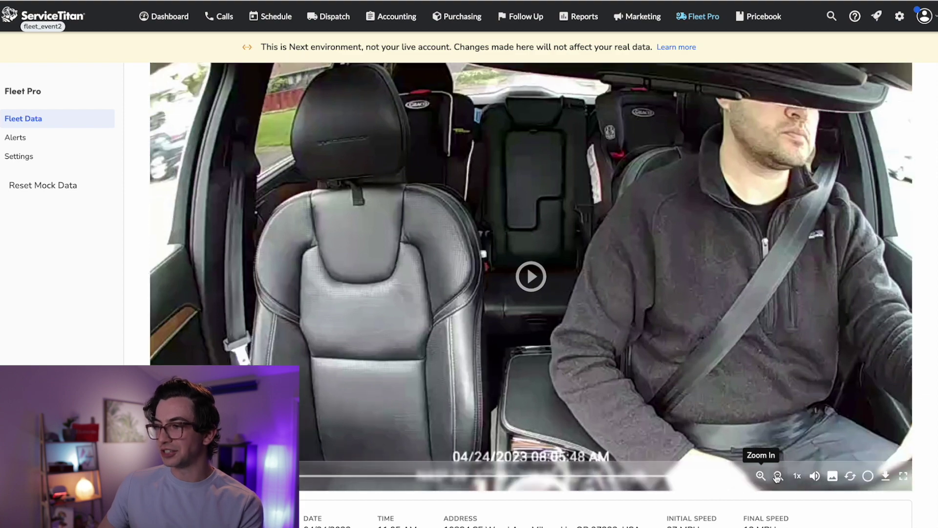
{"action": "left_click", "coordinate": [778, 477]}
{"action": "left_click", "coordinate": [798, 477]}
{"action": "left_click", "coordinate": [850, 477]}
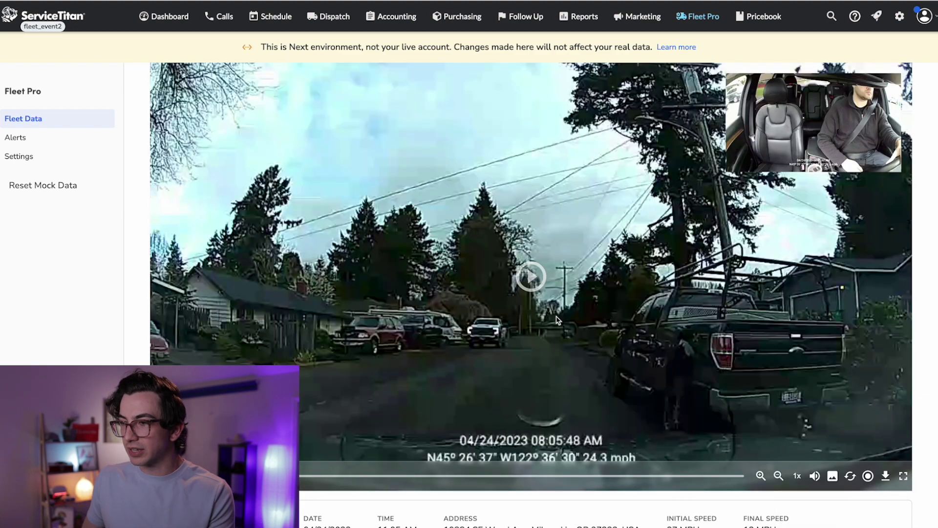
- Play the hard-braking clip, then close it to return to the camera clips
{"action": "left_click", "coordinate": [541, 282]}
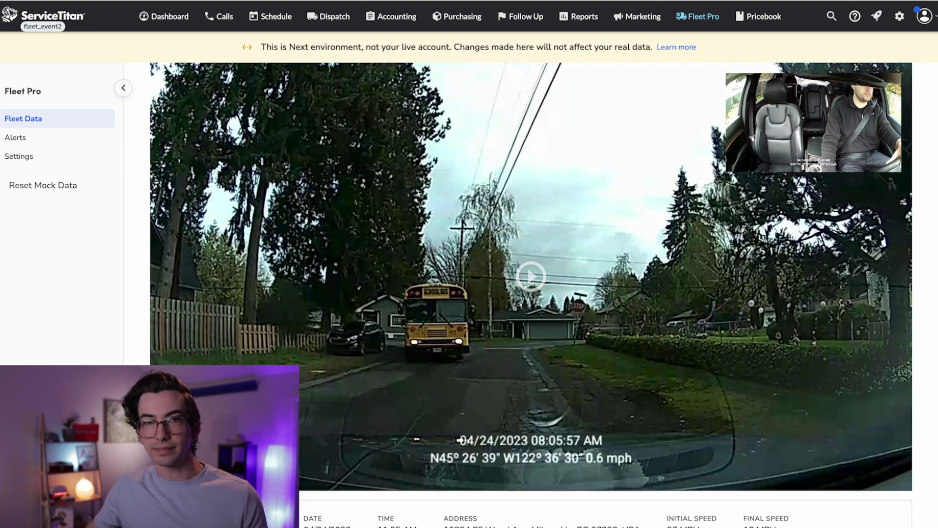
{"action": "scroll", "coordinate": [237, 291], "scroll_direction": "down", "scroll_amount": 1}
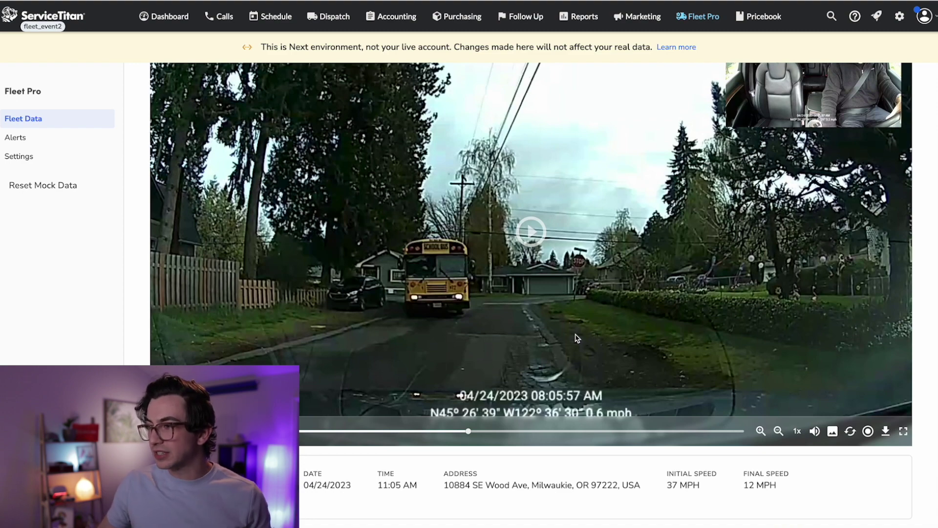
{"action": "left_click", "coordinate": [928, 434]}
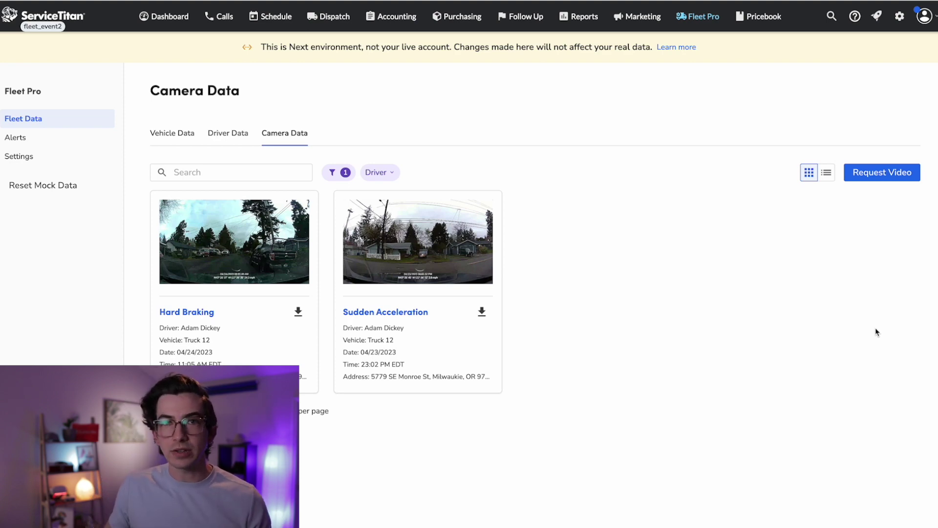
- Inspect the Request Video form's Request Name and Vehicle list, then dismiss it unsubmitted
{"action": "left_click", "coordinate": [884, 177]}
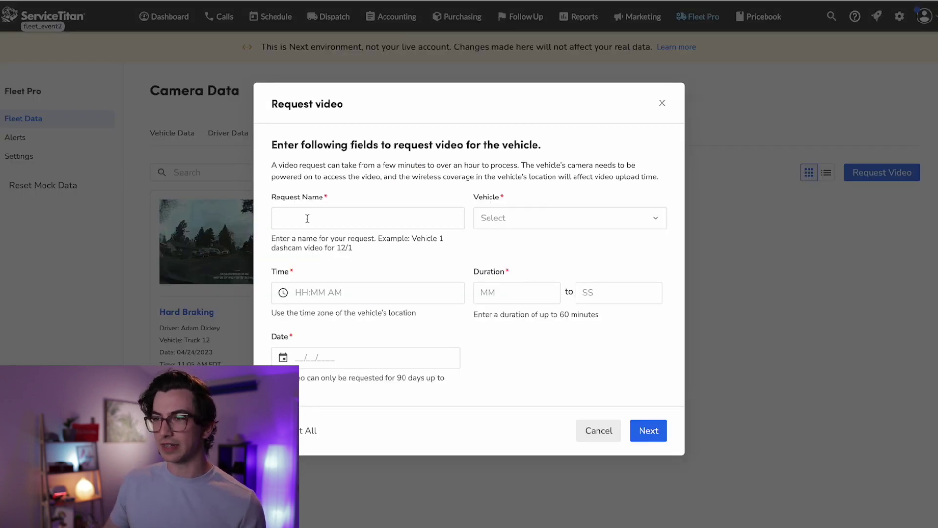
{"action": "left_click", "coordinate": [359, 219]}
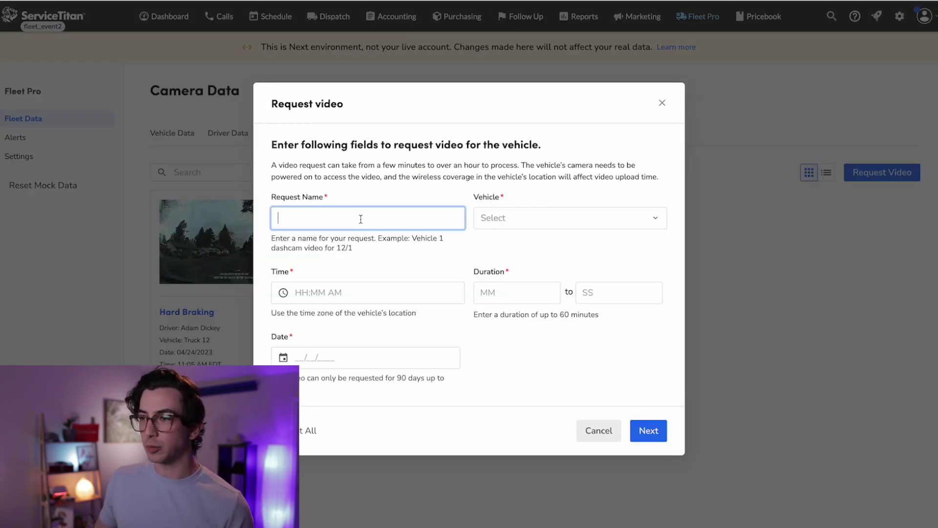
{"action": "left_click", "coordinate": [528, 224]}
{"action": "left_click", "coordinate": [408, 338]}
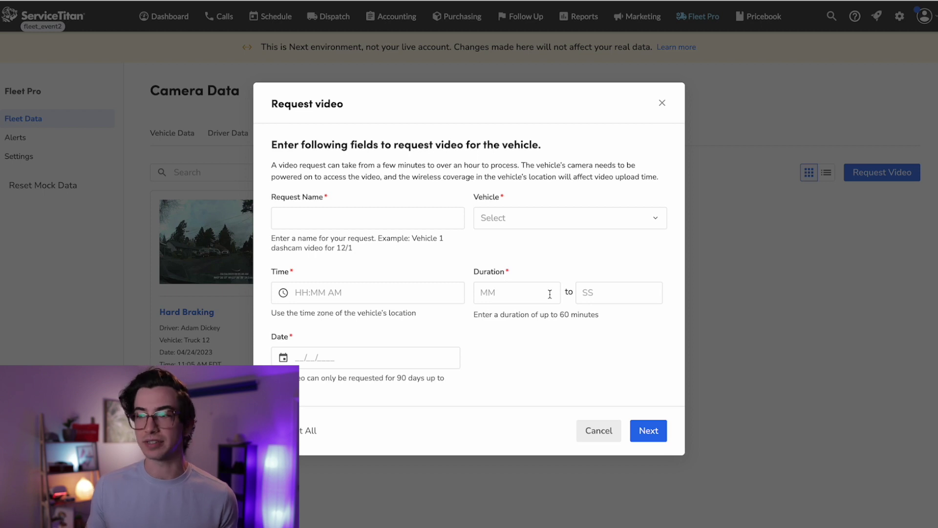
{"action": "key", "text": "Escape"}
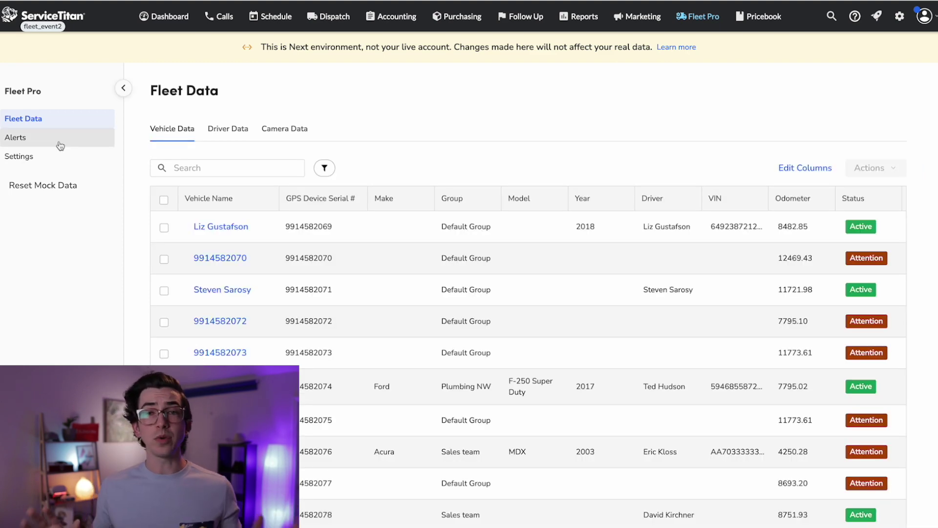
- Show the Fleet Pro Alerts page listing seven alerts like Speeding and Hard Braking
{"action": "left_click", "coordinate": [60, 146]}
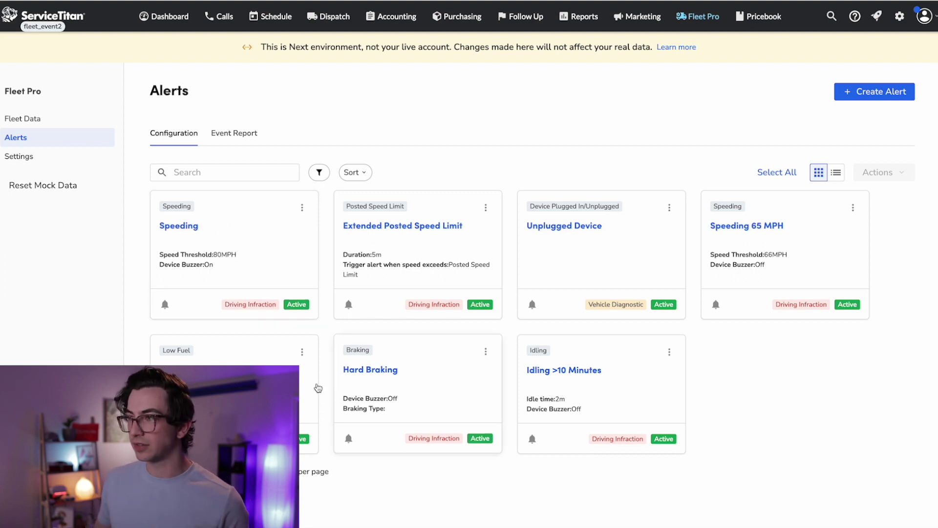
- Begin a new alert and scroll through the Alert Type dropdown's options
{"action": "left_click", "coordinate": [878, 93]}
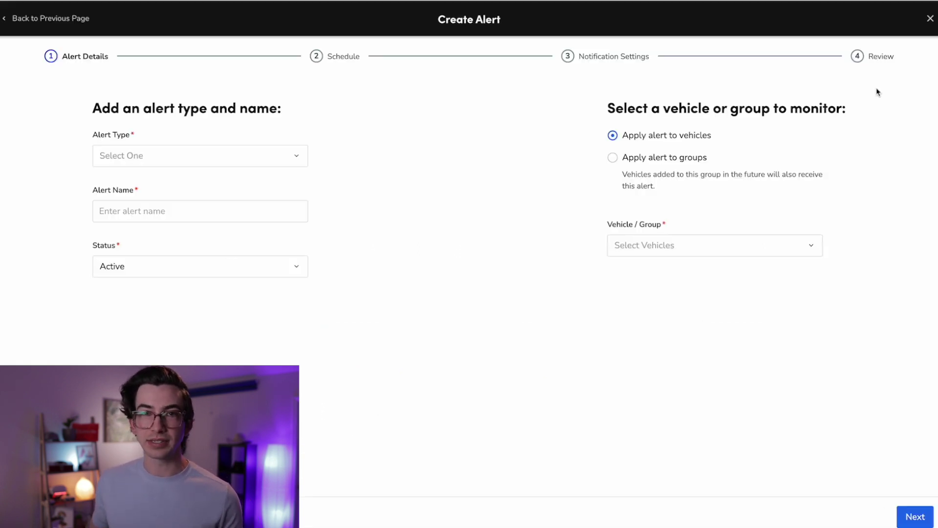
{"action": "left_click", "coordinate": [201, 156]}
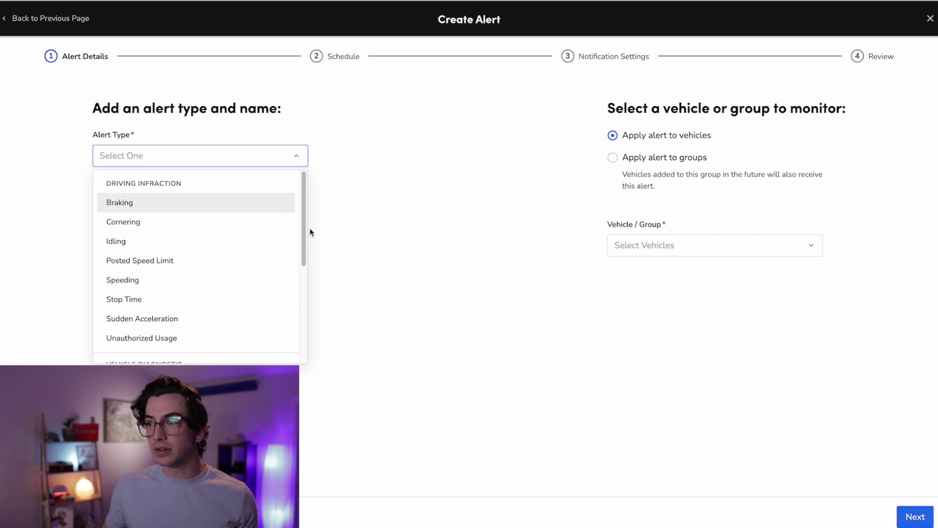
{"action": "scroll", "coordinate": [262, 230], "scroll_direction": "down", "scroll_amount": 3}
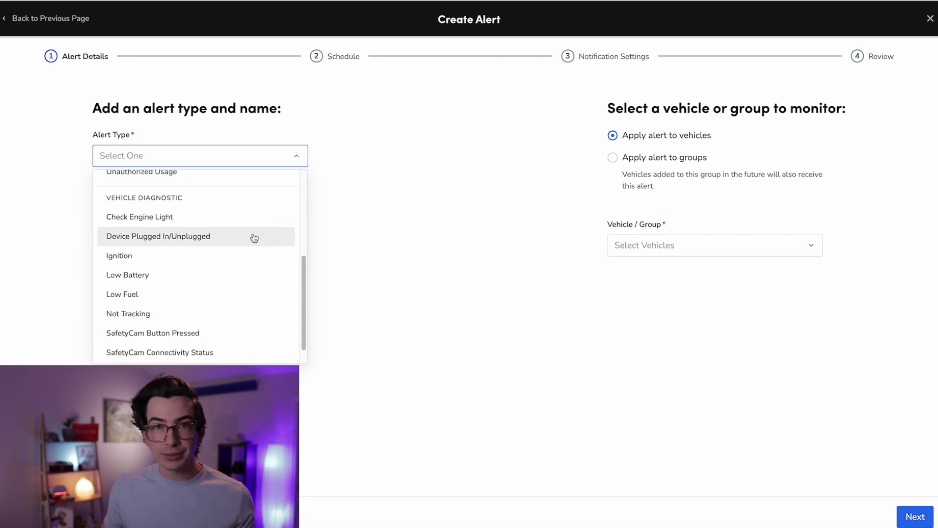
{"action": "scroll", "coordinate": [220, 232], "scroll_direction": "up", "scroll_amount": 3}
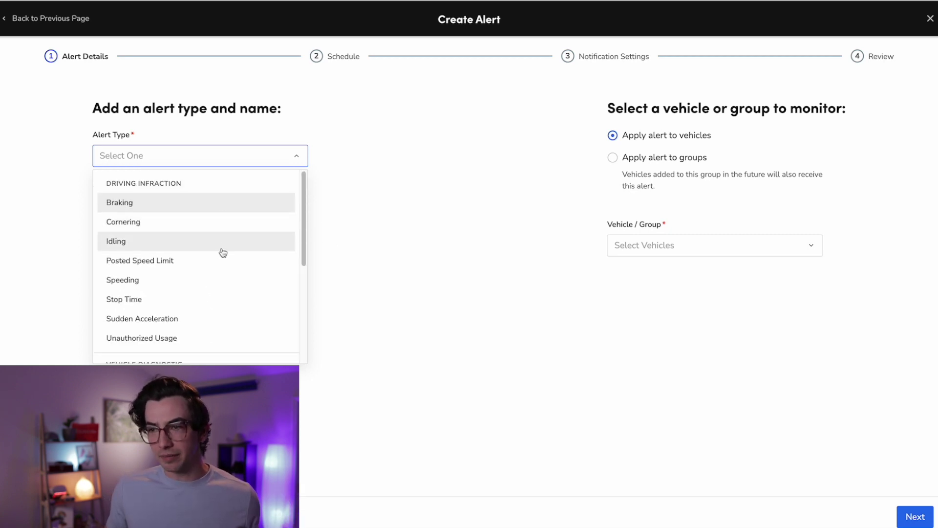
{"action": "scroll", "coordinate": [212, 269], "scroll_direction": "down", "scroll_amount": 1}
{"action": "scroll", "coordinate": [239, 217], "scroll_direction": "down", "scroll_amount": 3}
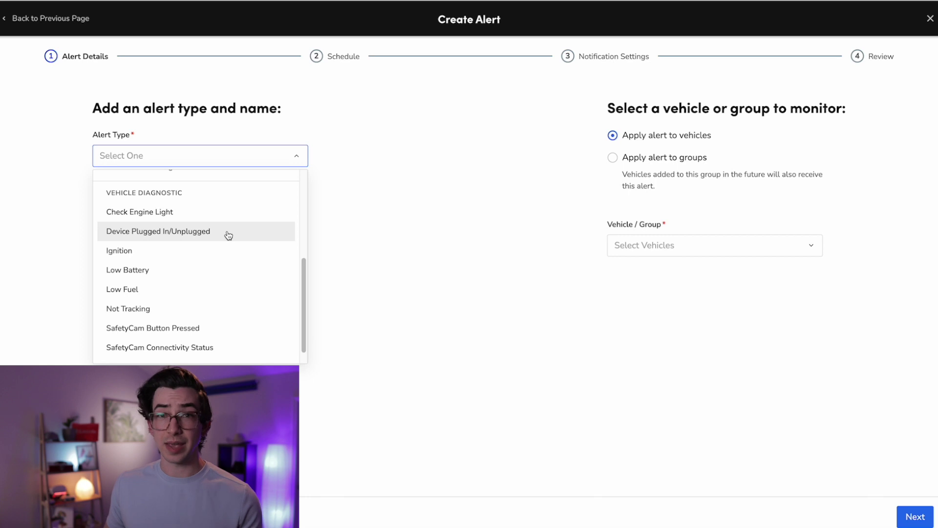
{"action": "scroll", "coordinate": [181, 257], "scroll_direction": "down", "scroll_amount": 1}
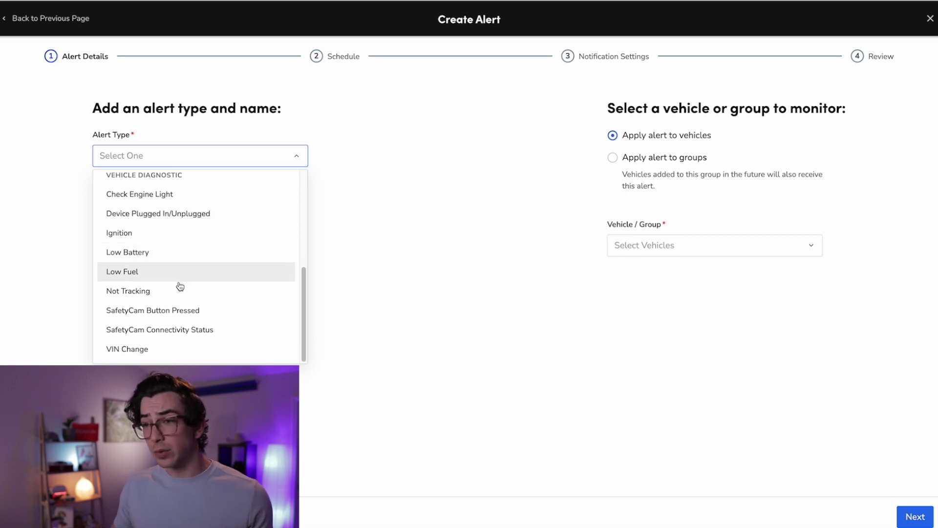
{"action": "scroll", "coordinate": [195, 288], "scroll_direction": "up", "scroll_amount": 5}
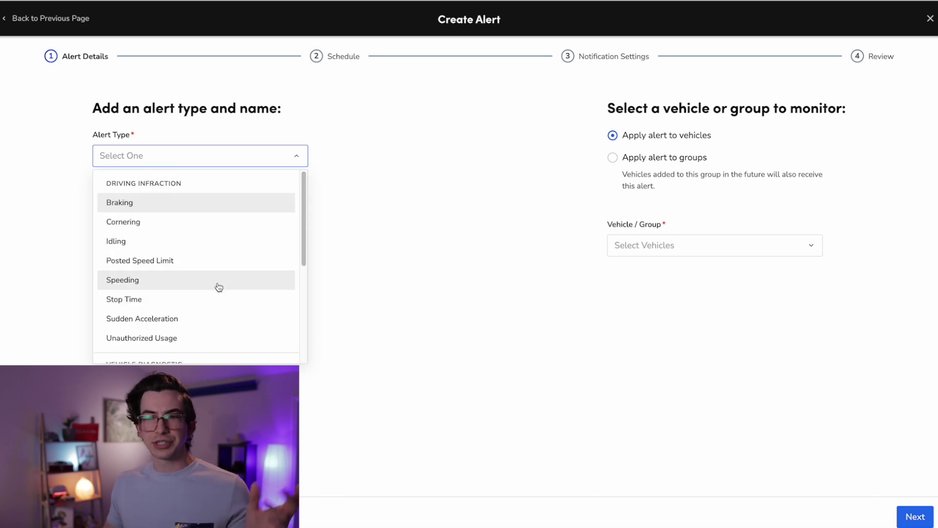
- Make the alert type Speeding and raise its speed threshold from 65 to 80 MPH
{"action": "left_click", "coordinate": [218, 287]}
{"action": "key", "text": "Down"}
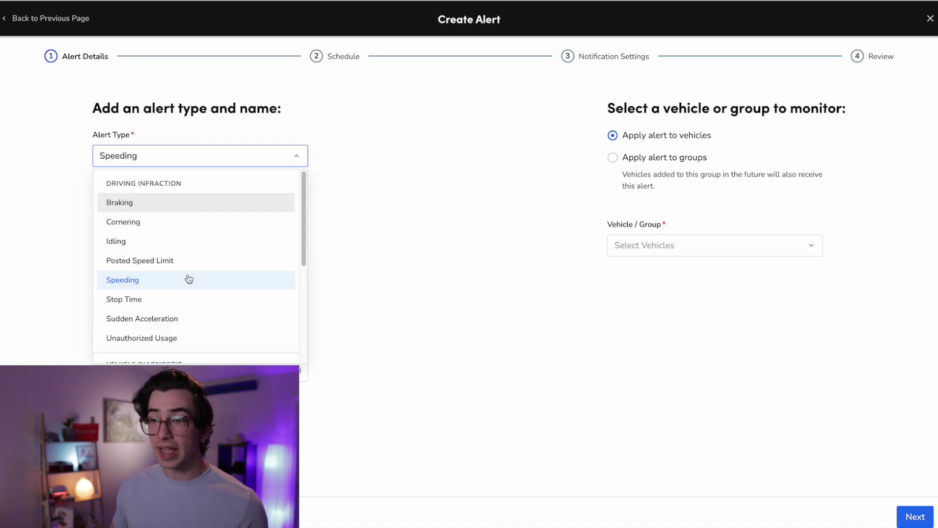
{"action": "key", "text": "Escape"}
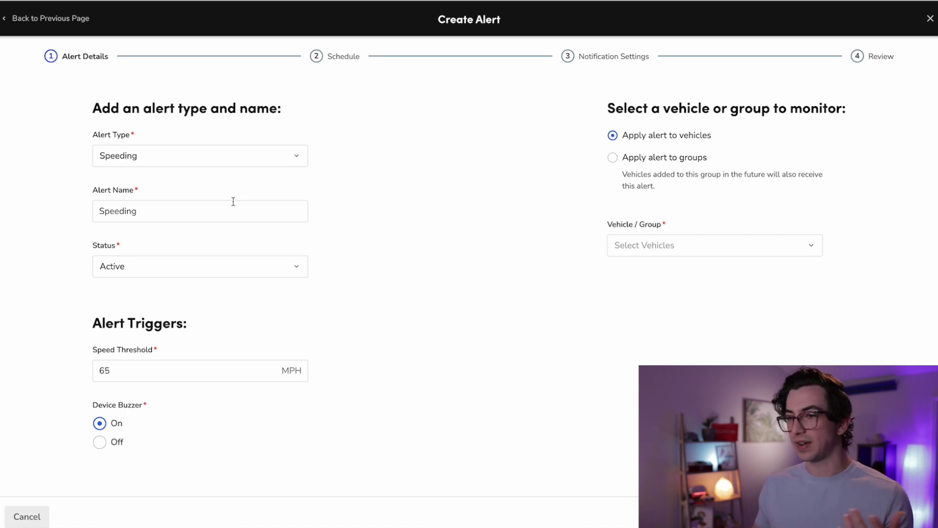
{"action": "left_click_drag", "start_coordinate": [146, 368], "coordinate": [79, 369]}
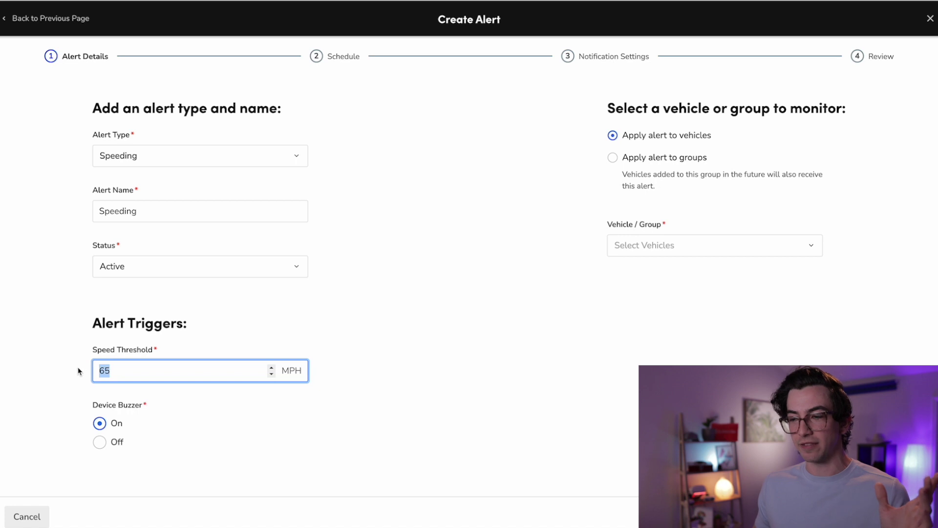
{"action": "type", "text": "80"}
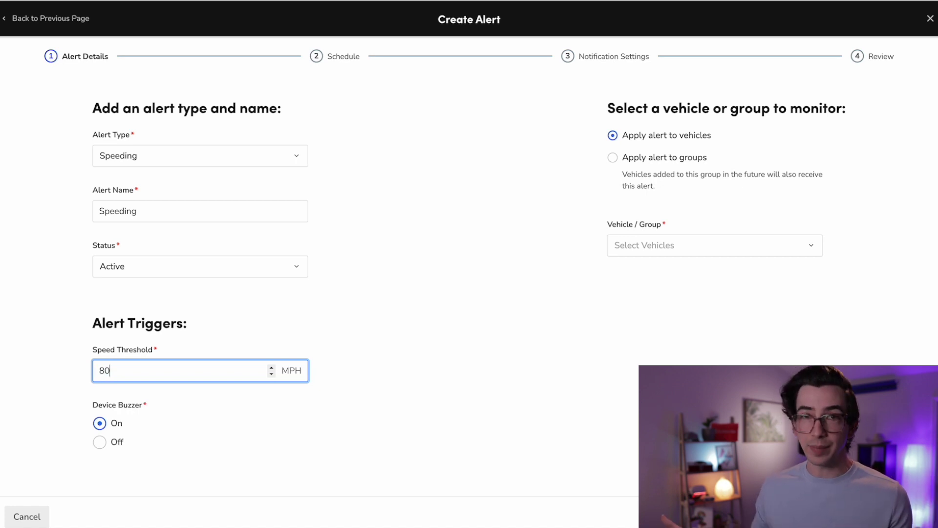
{"action": "left_click", "coordinate": [308, 311]}
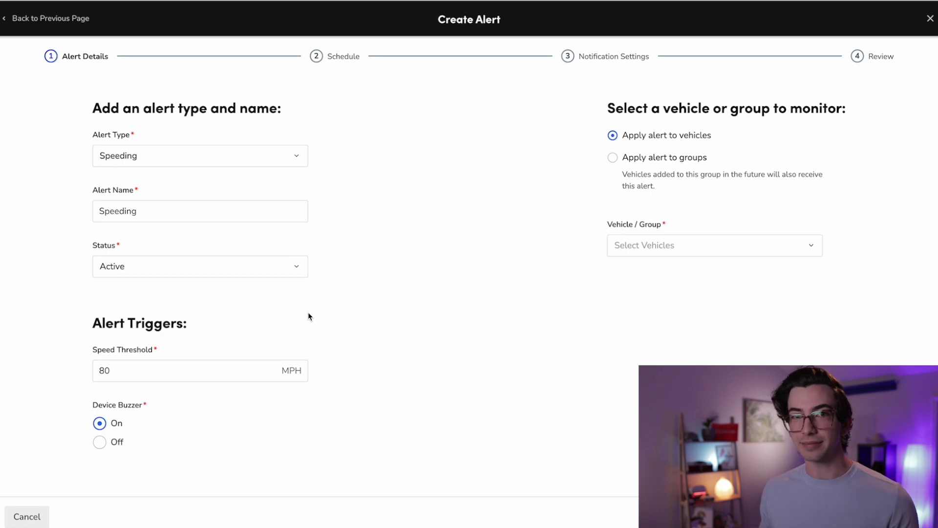
- Change the alert type to Posted Speed Limit
{"action": "left_click", "coordinate": [171, 162]}
{"action": "left_click", "coordinate": [167, 264]}
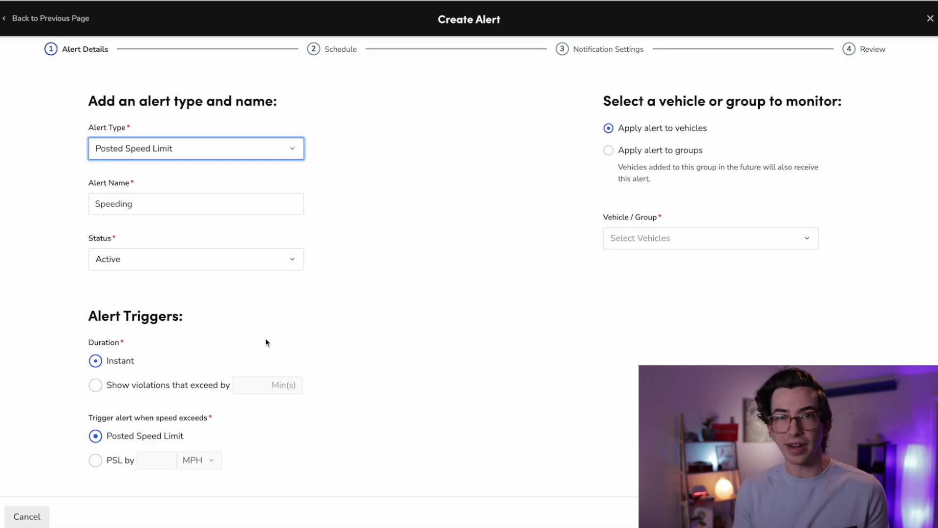
{"action": "scroll", "coordinate": [86, 335], "scroll_direction": "down", "scroll_amount": 1}
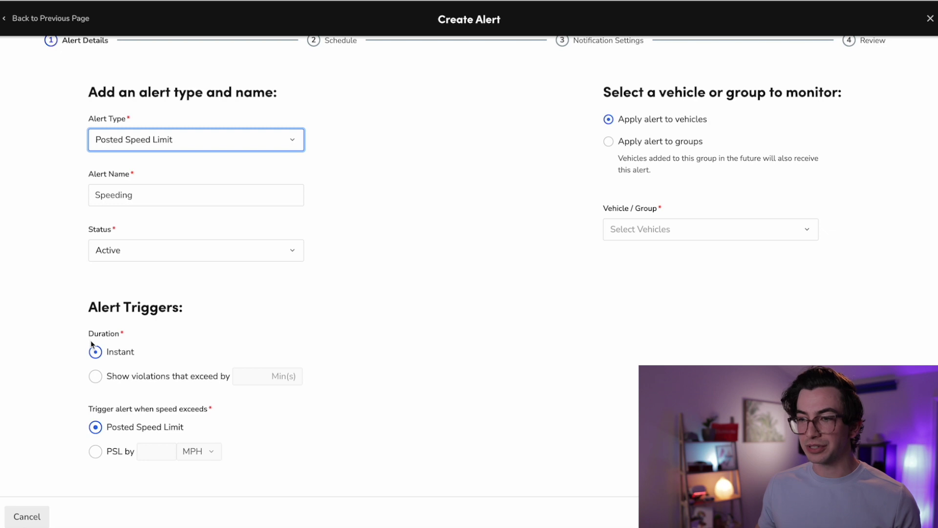
- Flag only violations lasting over 5 minutes
{"action": "left_click", "coordinate": [96, 378]}
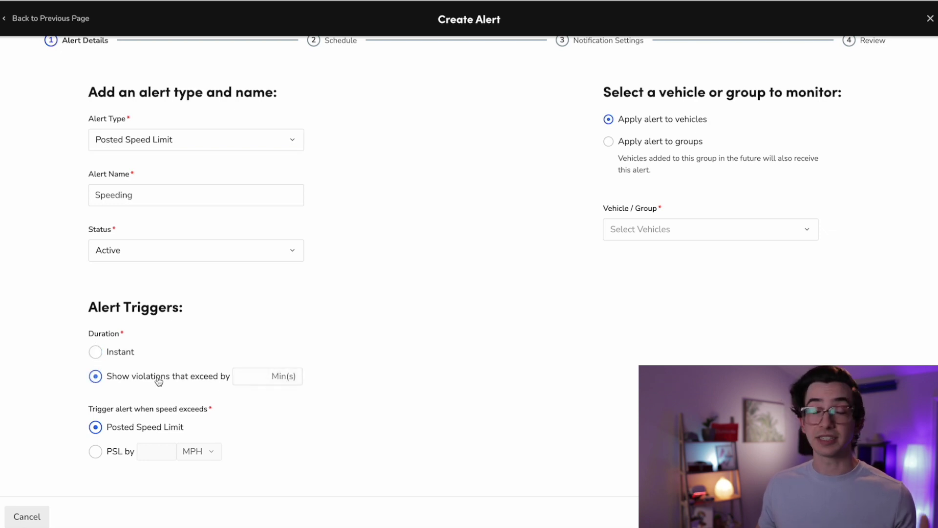
{"action": "left_click", "coordinate": [251, 379]}
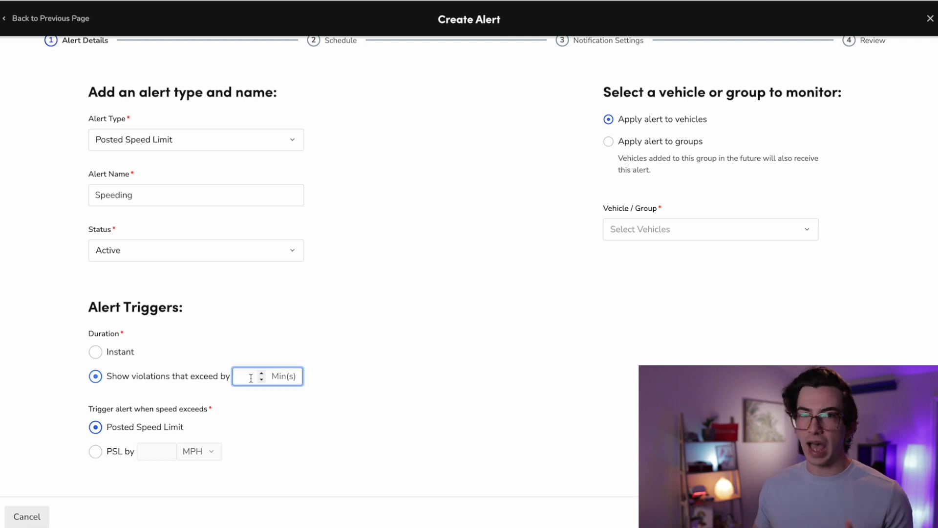
{"action": "type", "text": "5"}
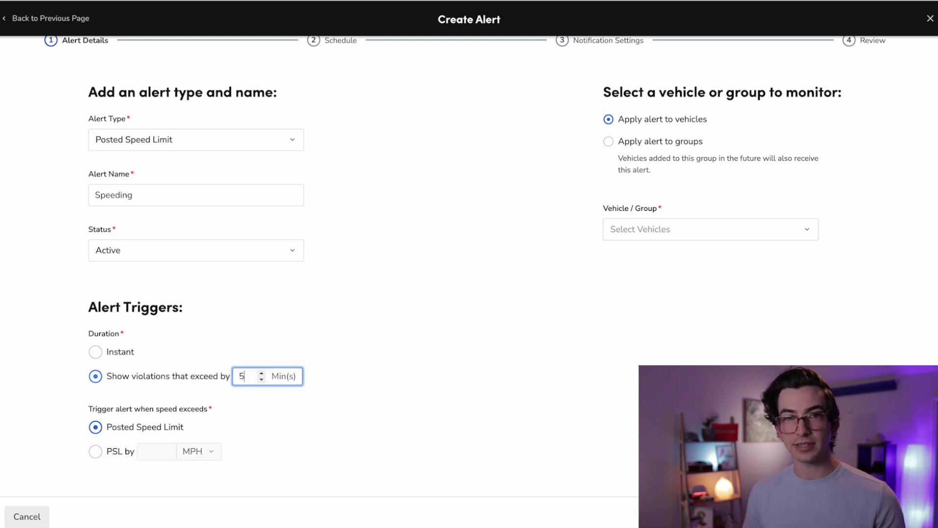
{"action": "left_click", "coordinate": [96, 427]}
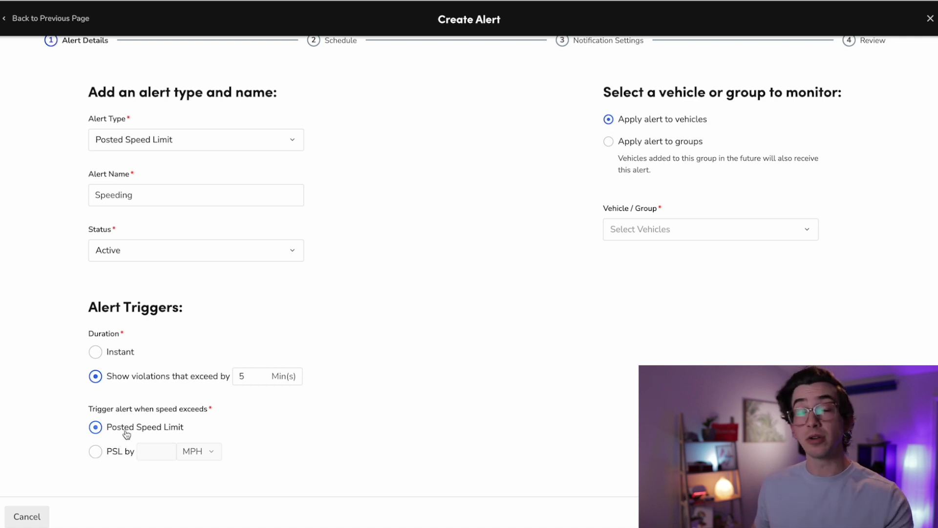
- Trigger the alert when speed exceeds the posted limit by 5 MPH
{"action": "left_click", "coordinate": [96, 451]}
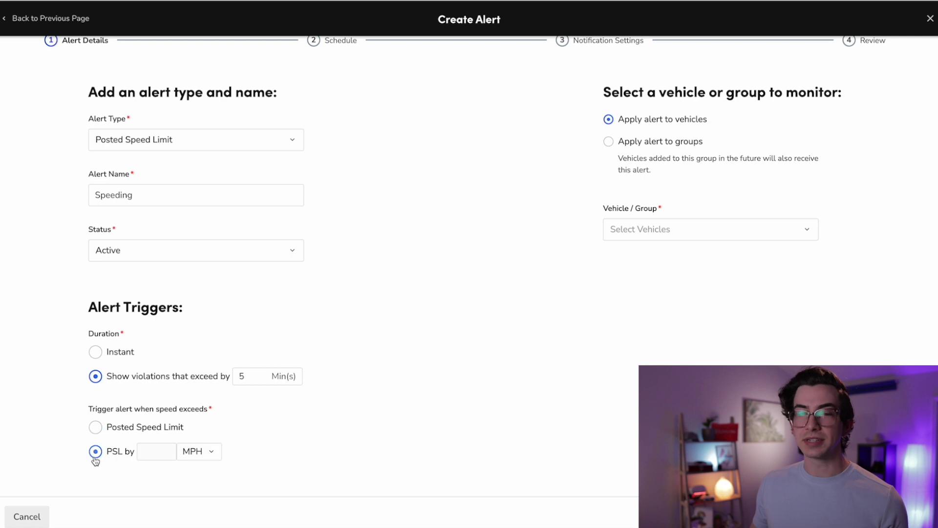
{"action": "left_click", "coordinate": [150, 456]}
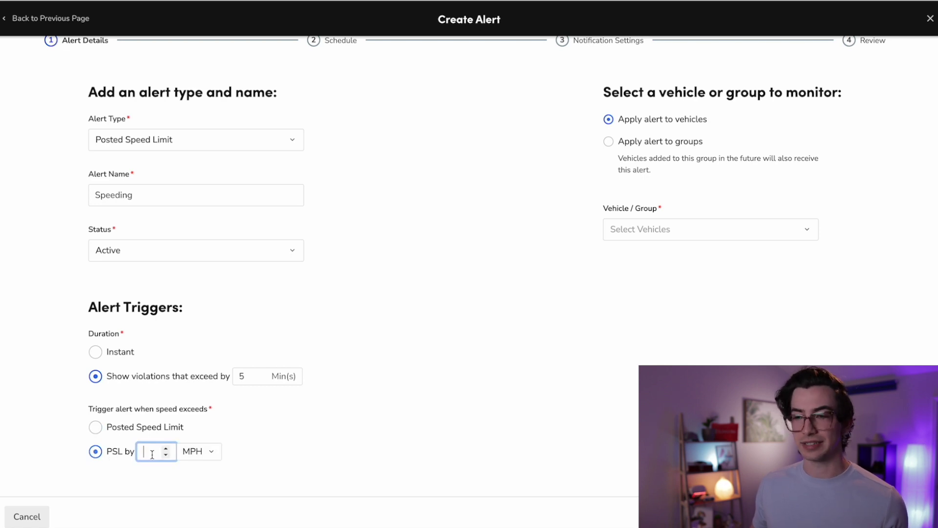
{"action": "left_click", "coordinate": [165, 455]}
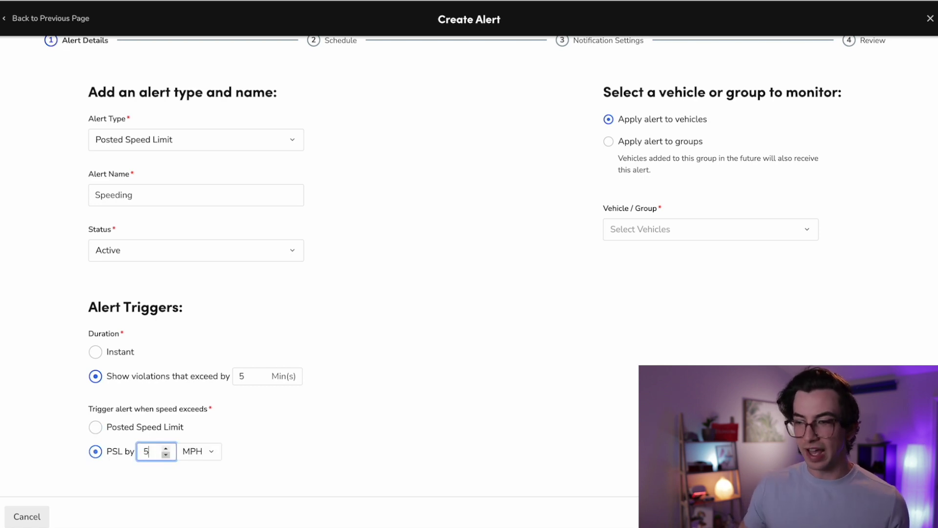
{"action": "left_click", "coordinate": [379, 421]}
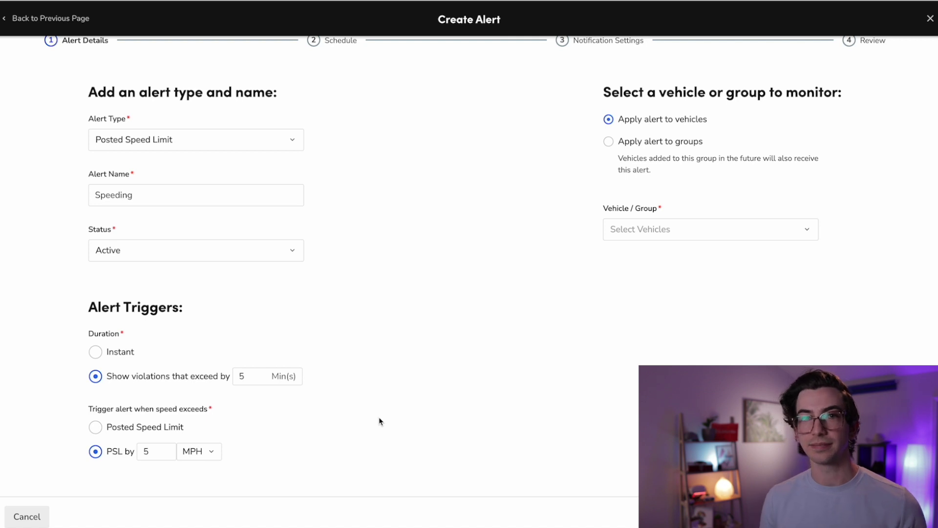
{"action": "scroll", "coordinate": [379, 421], "scroll_direction": "up", "scroll_amount": 1}
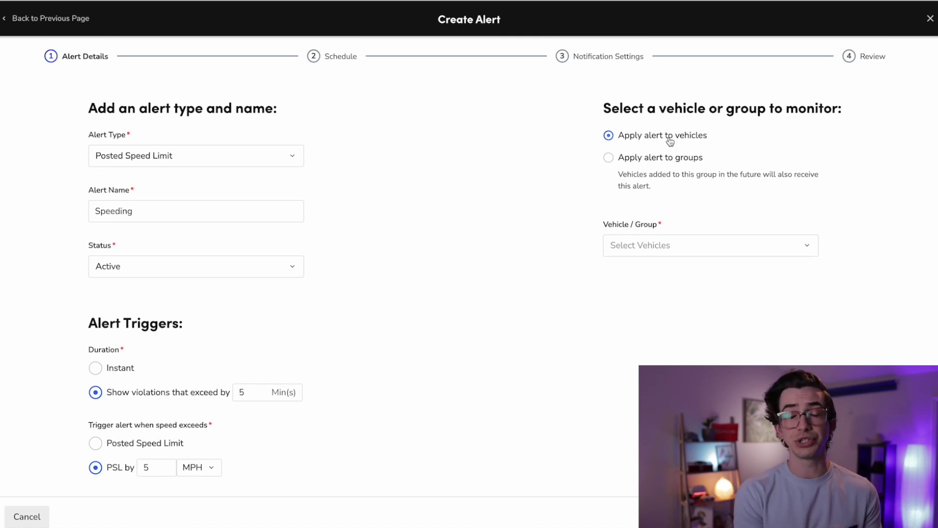
- Apply the Speeding alert to the HVAC New Hires group instead of individual vehicles
{"action": "left_click", "coordinate": [608, 156]}
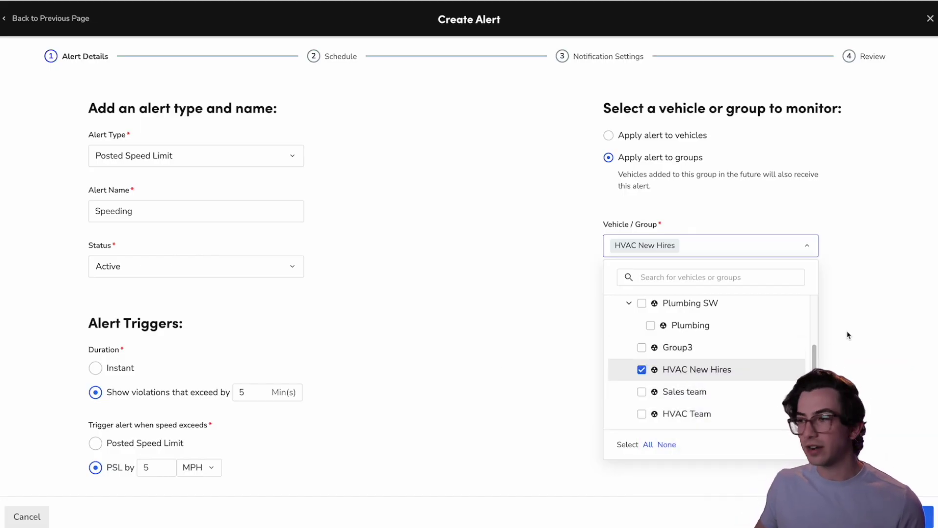
{"action": "left_click", "coordinate": [848, 335]}
{"action": "left_click", "coordinate": [905, 516]}
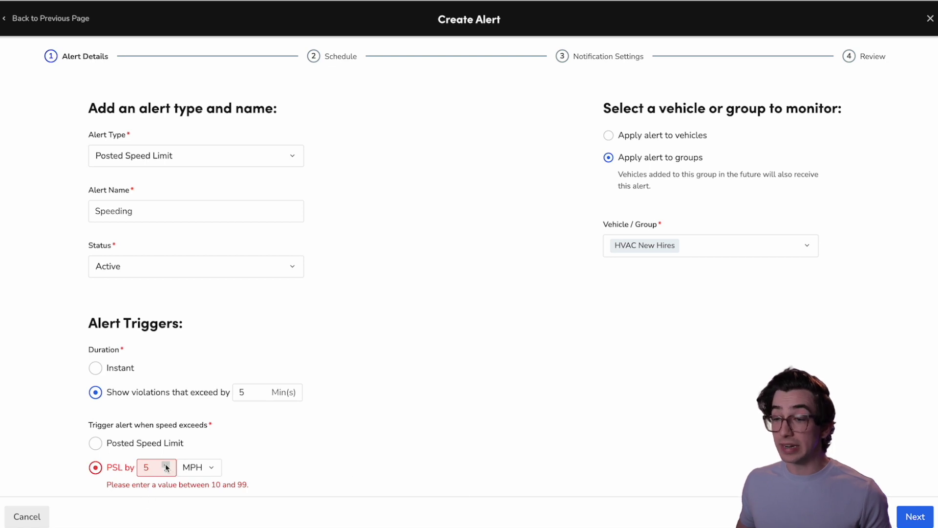
- Trigger the alert at 10 Percent over the posted speed limit
{"action": "double_click", "coordinate": [152, 468]}
{"action": "type", "text": "10"}
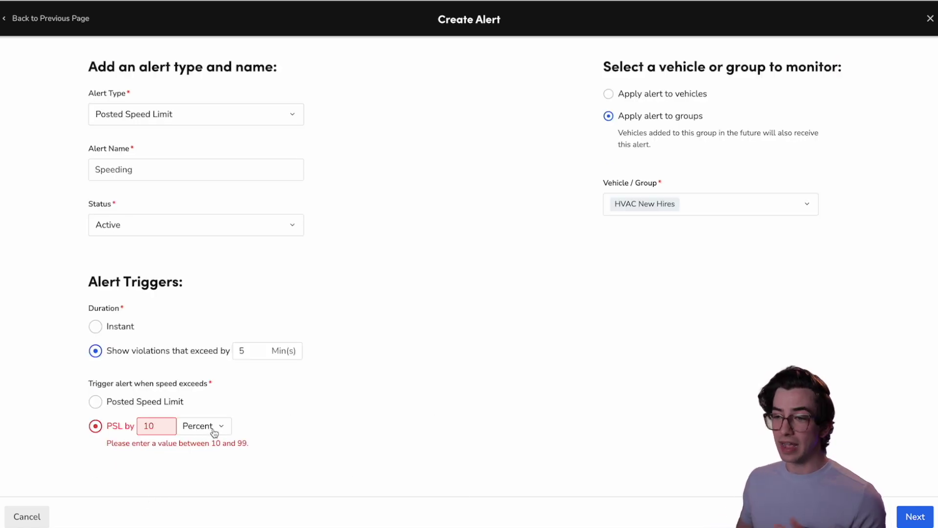
{"action": "left_click", "coordinate": [215, 426]}
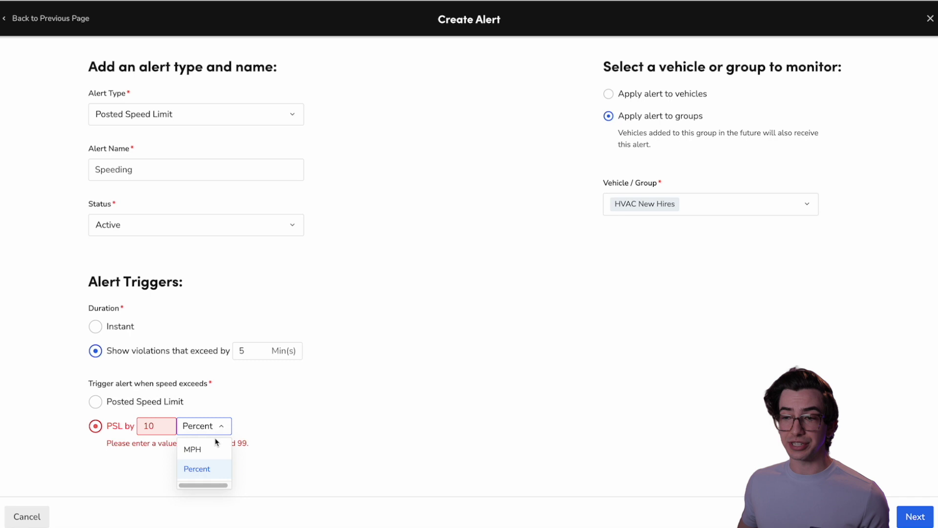
{"action": "left_click", "coordinate": [207, 469]}
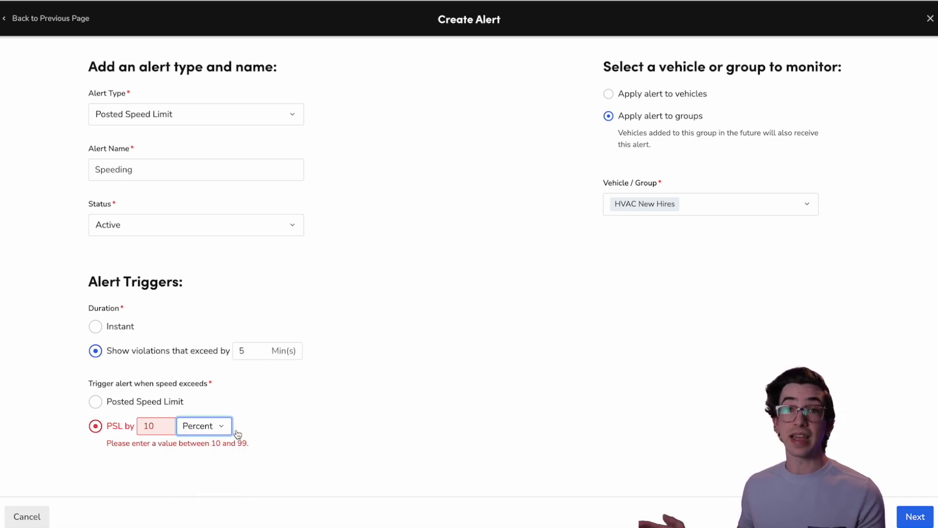
{"action": "left_click", "coordinate": [907, 515]}
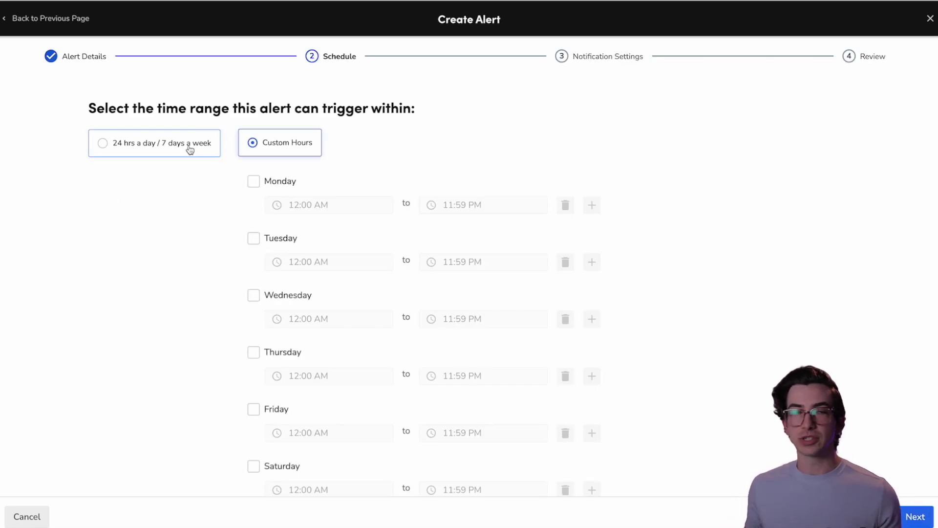
- Use Custom Hours with Monday through Friday checked, 12:00 AM to 11:59 PM
{"action": "left_click", "coordinate": [190, 147]}
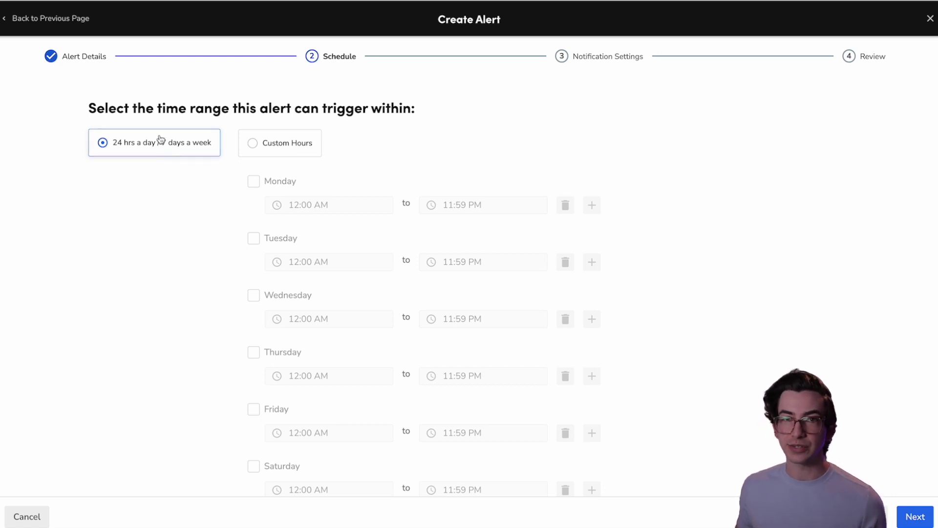
{"action": "left_click", "coordinate": [246, 153]}
{"action": "scroll", "coordinate": [251, 345], "scroll_direction": "down", "scroll_amount": 2}
{"action": "left_click", "coordinate": [254, 332]}
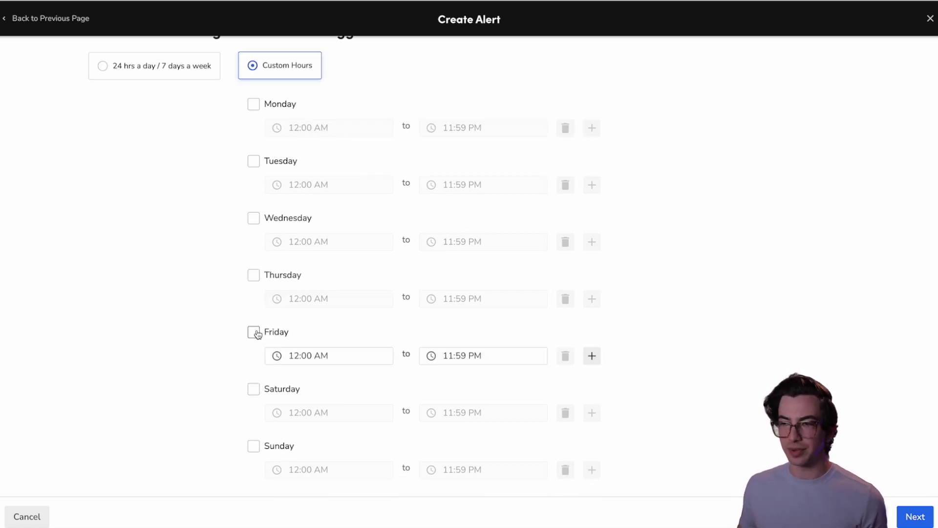
{"action": "left_click", "coordinate": [253, 275]}
{"action": "left_click", "coordinate": [255, 218]}
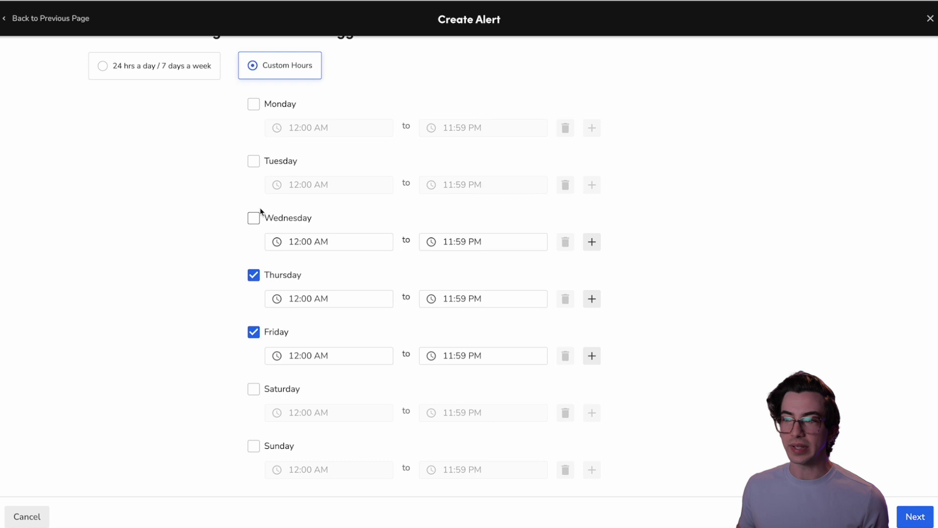
{"action": "left_click", "coordinate": [253, 160]}
{"action": "left_click", "coordinate": [253, 105]}
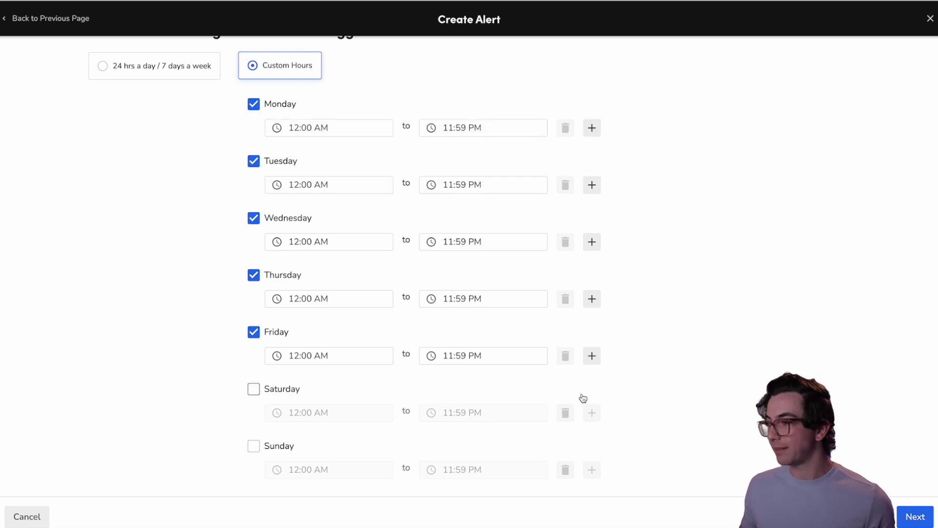
{"action": "left_click", "coordinate": [591, 355]}
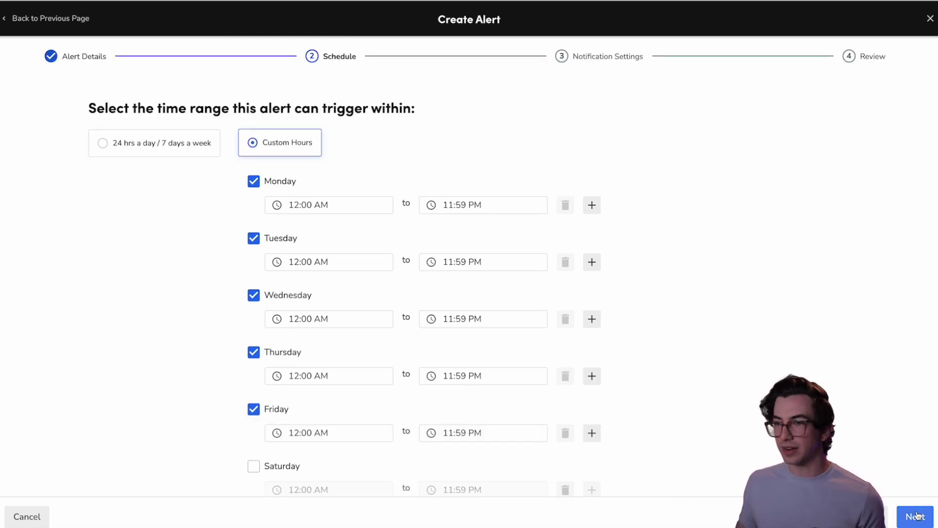
{"action": "left_click", "coordinate": [915, 516]}
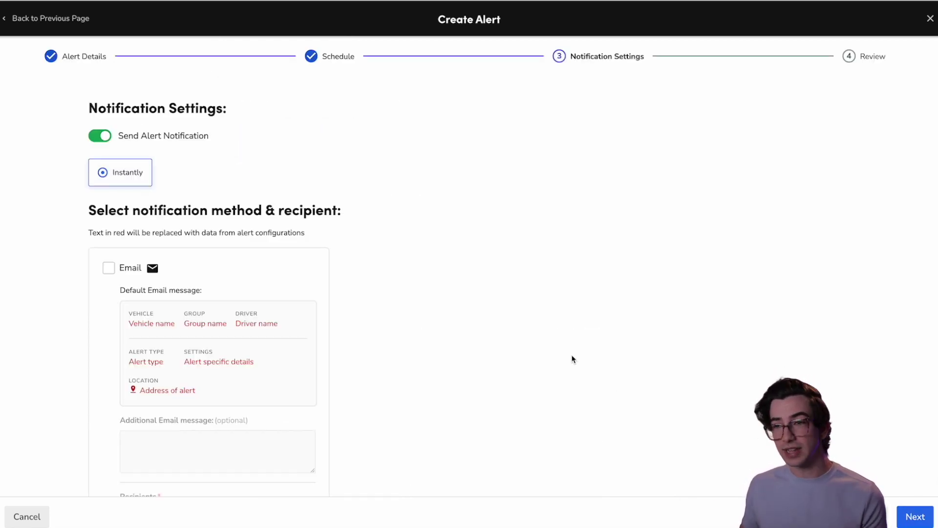
- Turn on Email notification with additional message 'Please admister verbal spanking asap' and view the recipients list
{"action": "scroll", "coordinate": [558, 357], "scroll_direction": "down", "scroll_amount": 1}
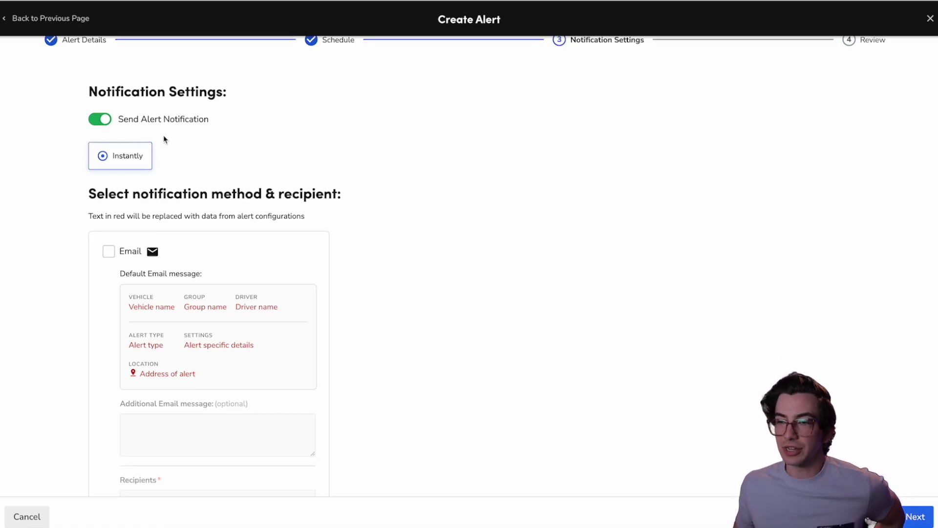
{"action": "left_click", "coordinate": [108, 251]}
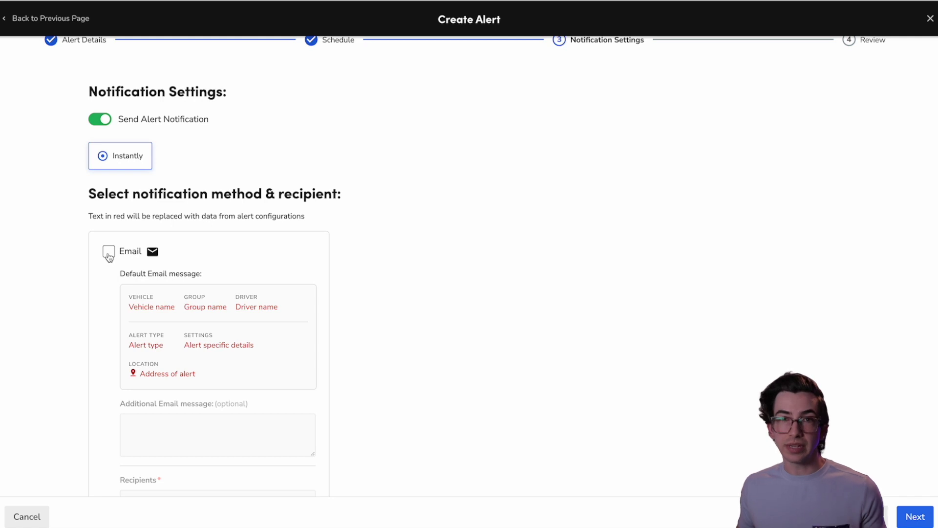
{"action": "scroll", "coordinate": [371, 278], "scroll_direction": "down", "scroll_amount": 3}
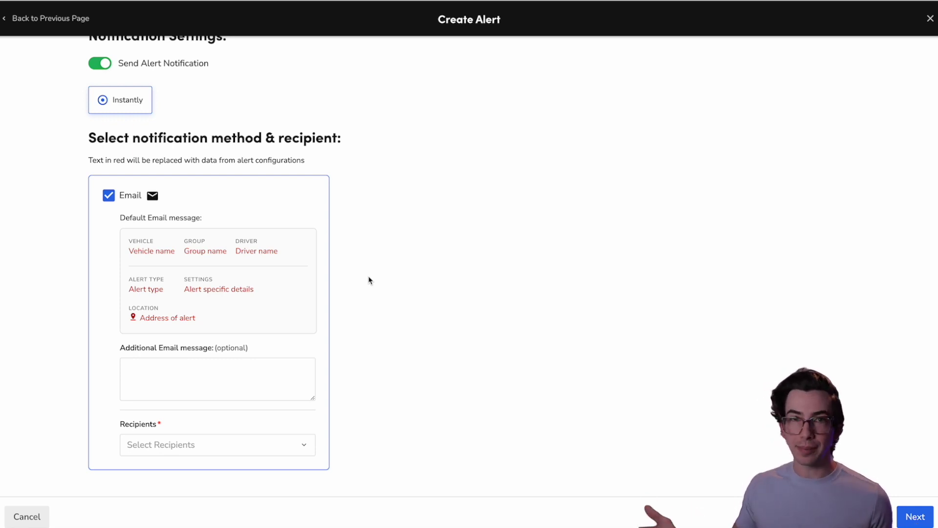
{"action": "key", "text": "Tab"}
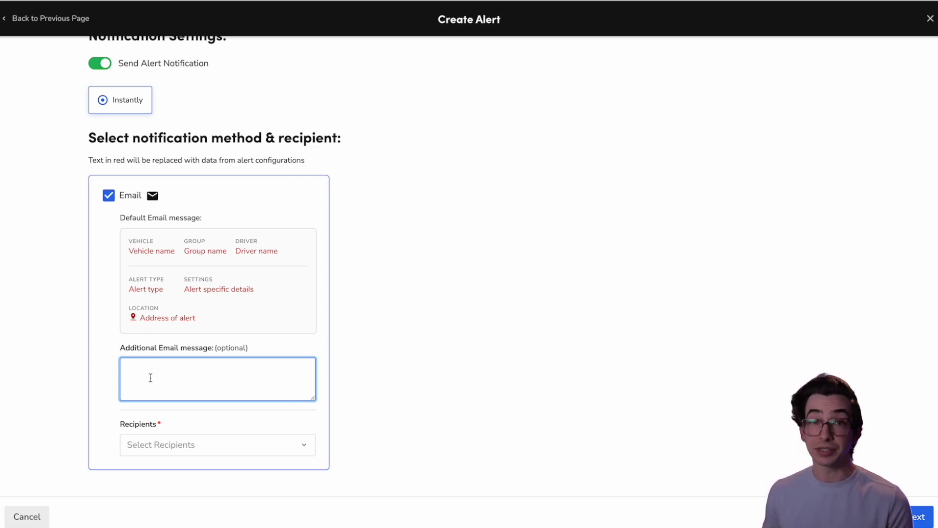
{"action": "type", "text": "Pl"}
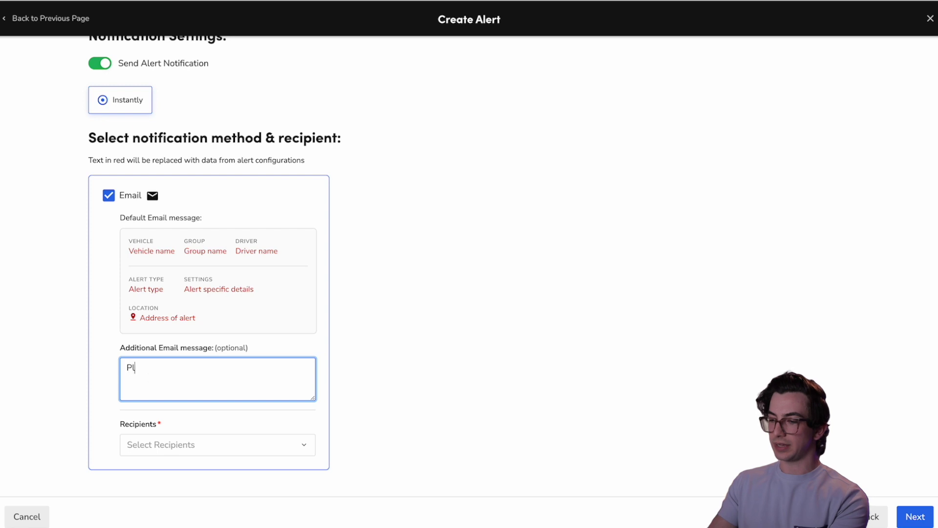
{"action": "type", "text": "ease admiste"}
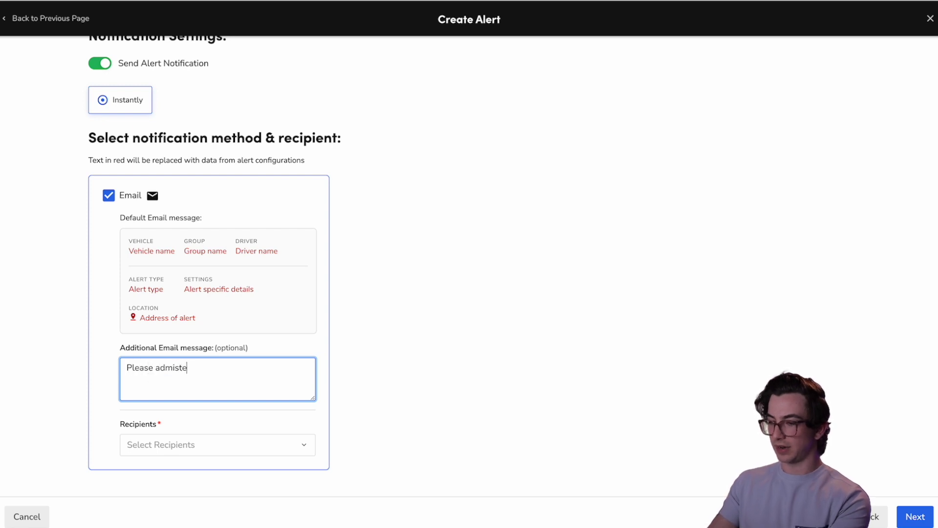
{"action": "type", "text": "r verbal spanking asap"}
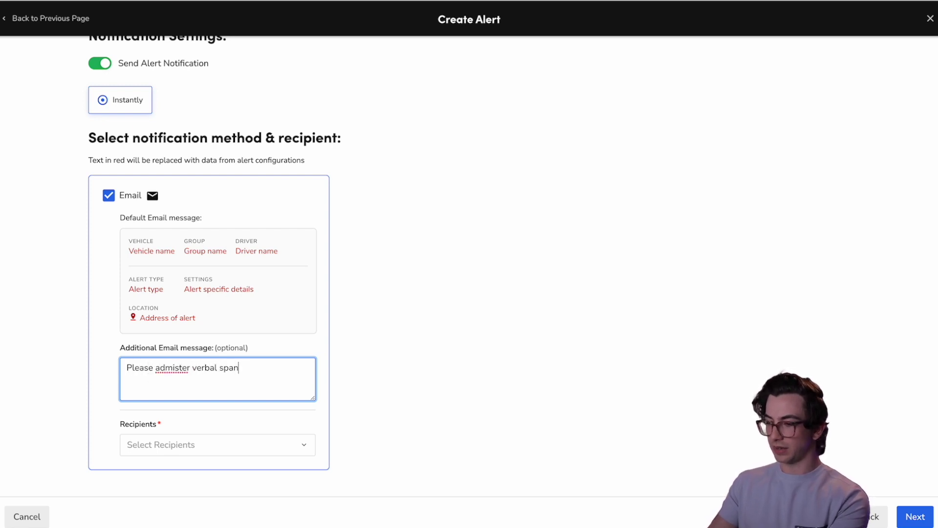
{"action": "left_click", "coordinate": [244, 445]}
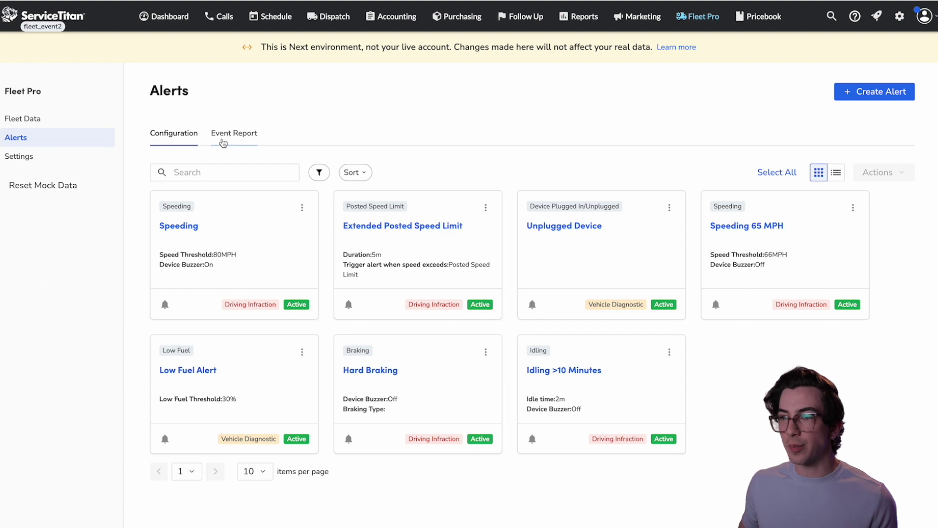
- View the alerts Event Report, checking its date range and column options, then go to Fleet Pro settings
{"action": "left_click", "coordinate": [223, 142]}
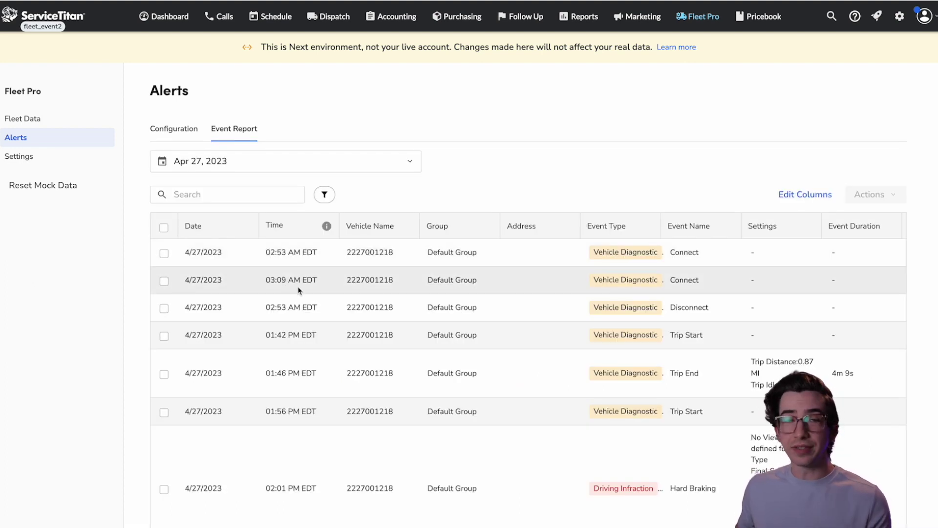
{"action": "left_click", "coordinate": [291, 166]}
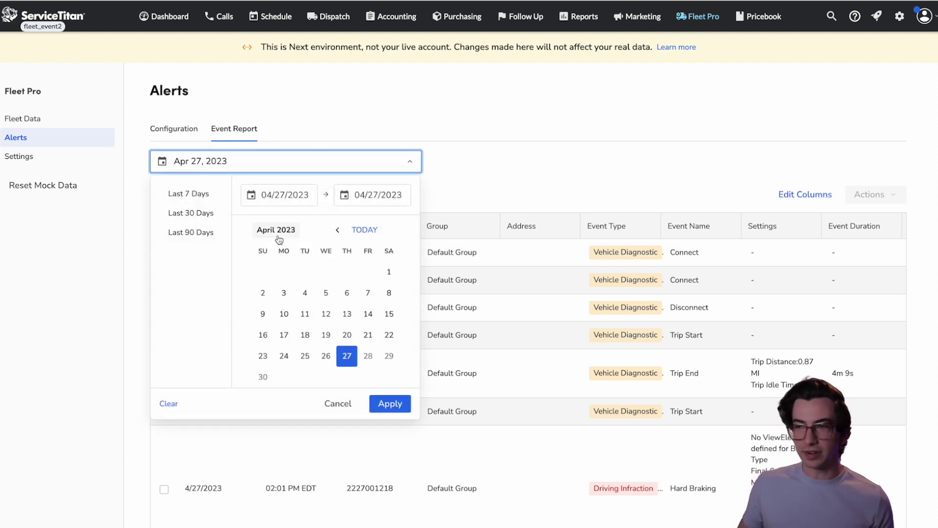
{"action": "left_click", "coordinate": [410, 161]}
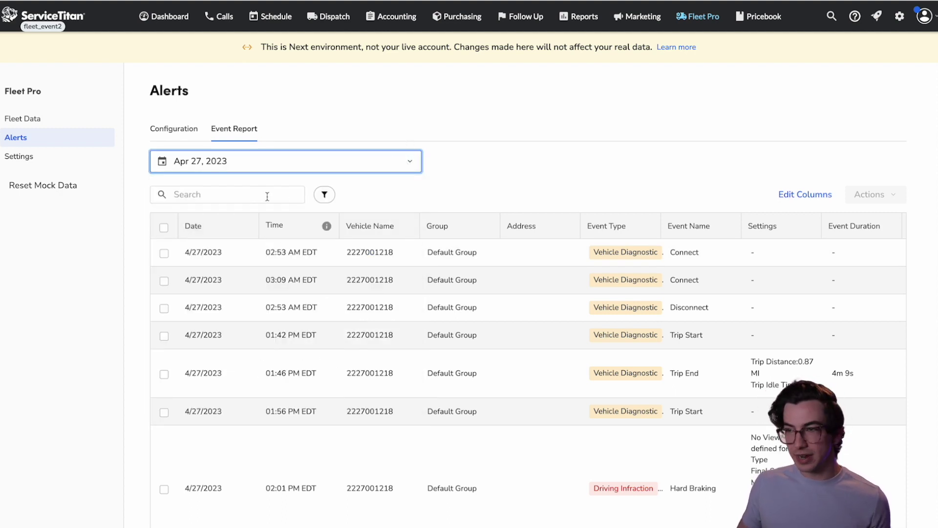
{"action": "left_click", "coordinate": [805, 194]}
{"action": "left_click", "coordinate": [927, 15]}
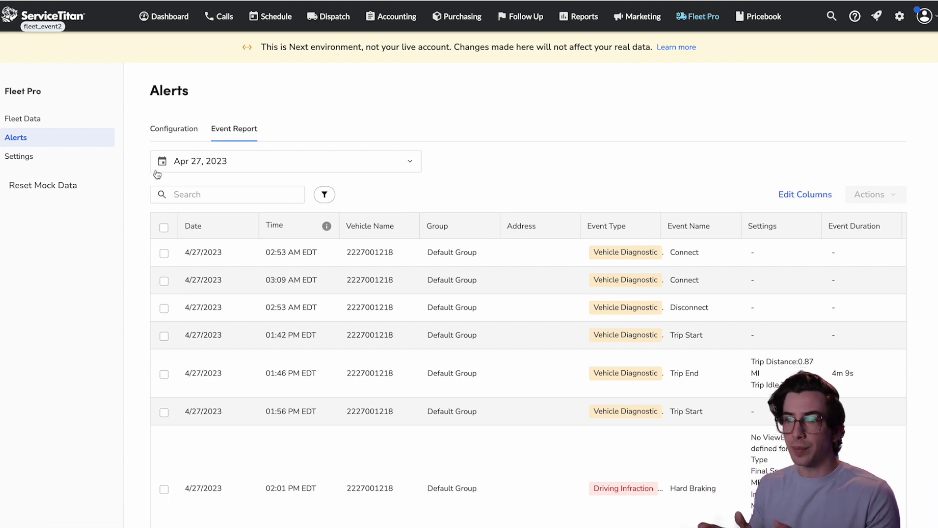
{"action": "left_click", "coordinate": [81, 163]}
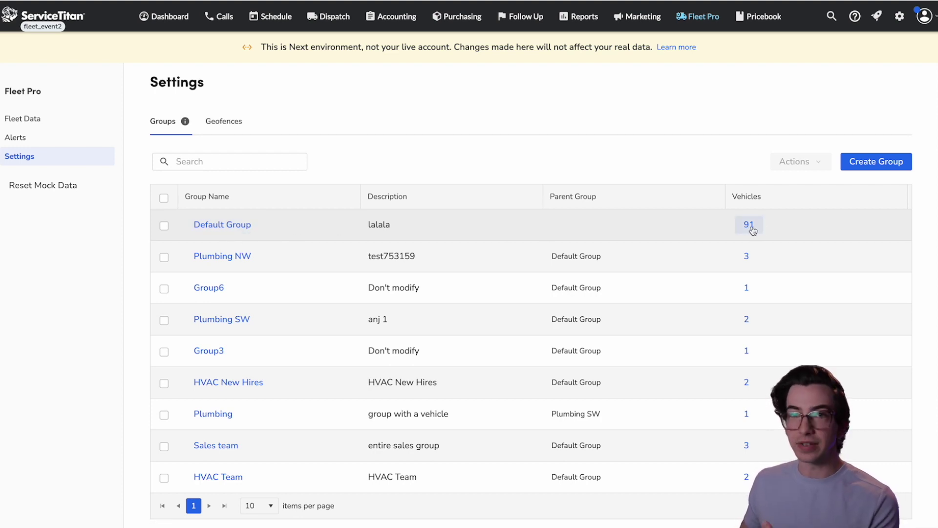
- Review Default Group's vehicles and Group6's details, then open Geofences and begin a new geofence
{"action": "left_click", "coordinate": [750, 226]}
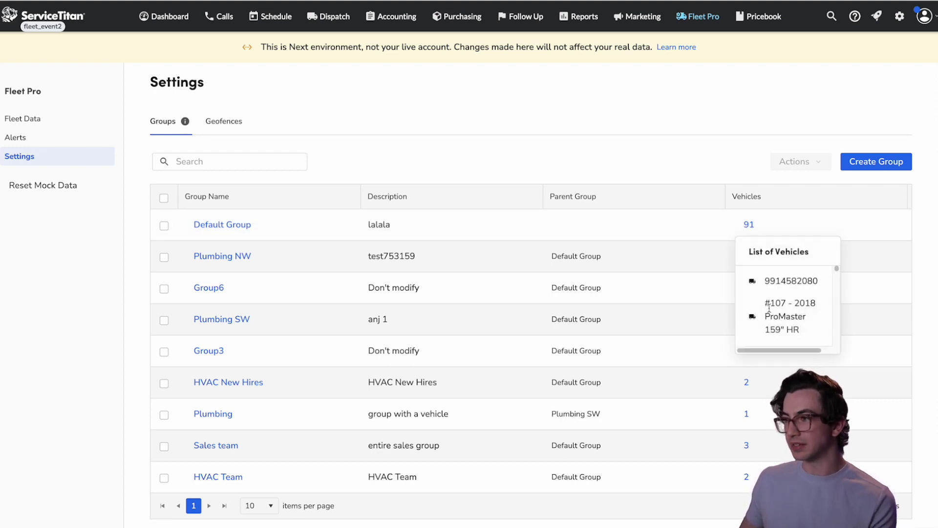
{"action": "scroll", "coordinate": [769, 297], "scroll_direction": "down", "scroll_amount": 5}
{"action": "scroll", "coordinate": [769, 297], "scroll_direction": "down", "scroll_amount": 3}
{"action": "left_click", "coordinate": [211, 288]}
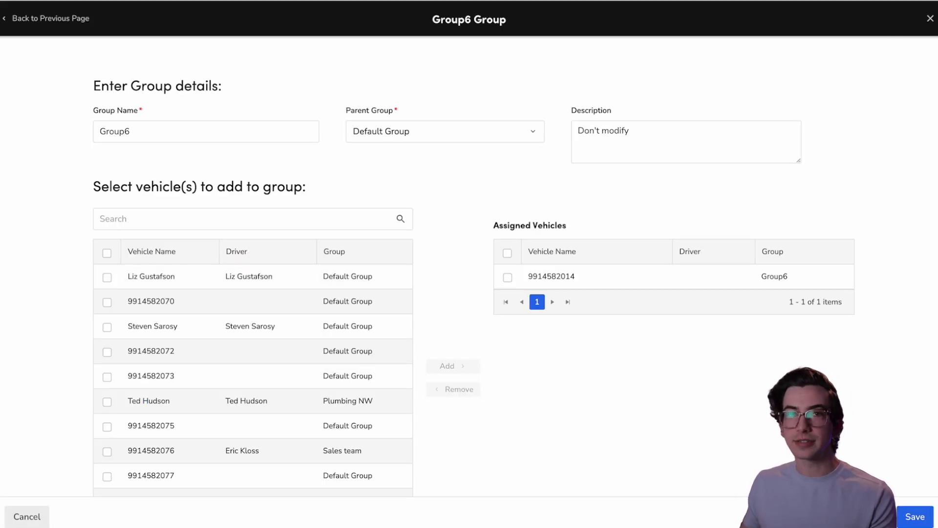
{"action": "left_click", "coordinate": [930, 18]}
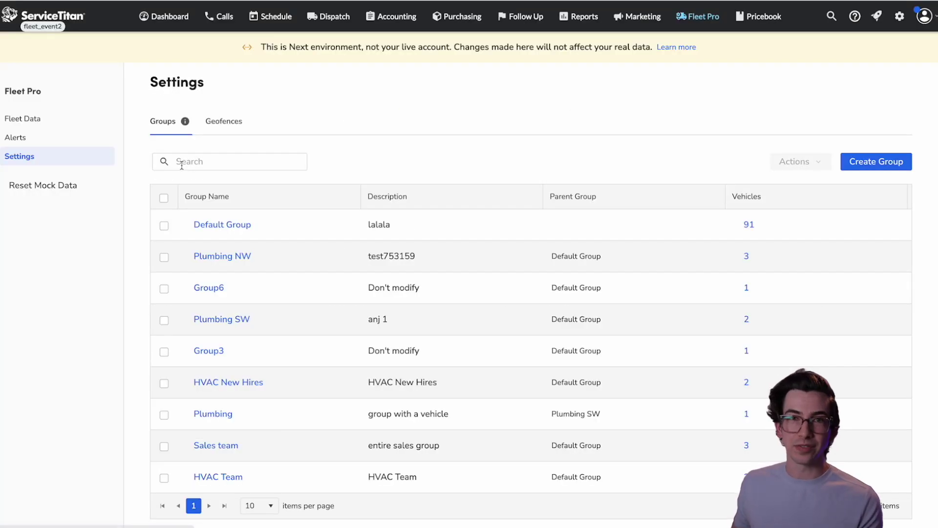
{"action": "left_click", "coordinate": [224, 128]}
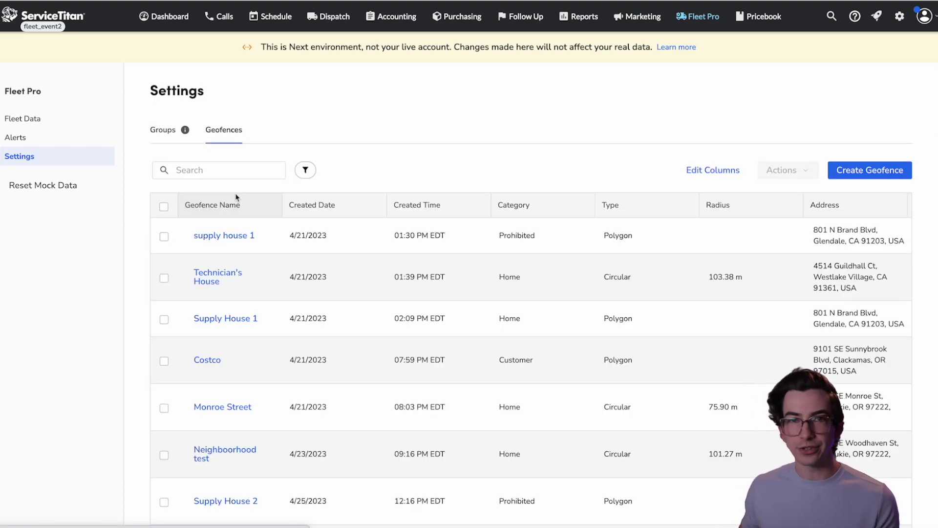
{"action": "left_click", "coordinate": [861, 177]}
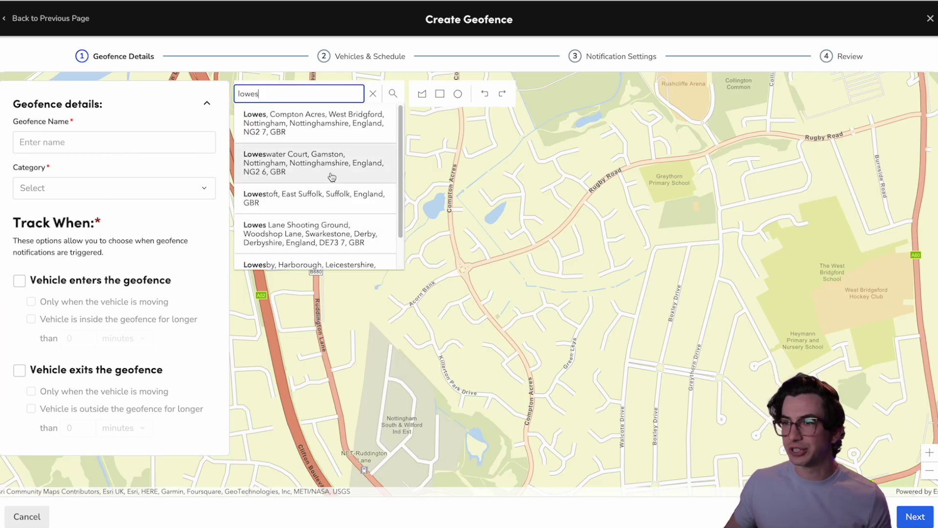
- Pin the Lowes, Compton Acres search result on the geofence map
{"action": "left_click", "coordinate": [320, 134]}
- Name the geofence 'Lowes on Compton Acres' with the custom category Hardware Stores
{"action": "left_click", "coordinate": [161, 144]}
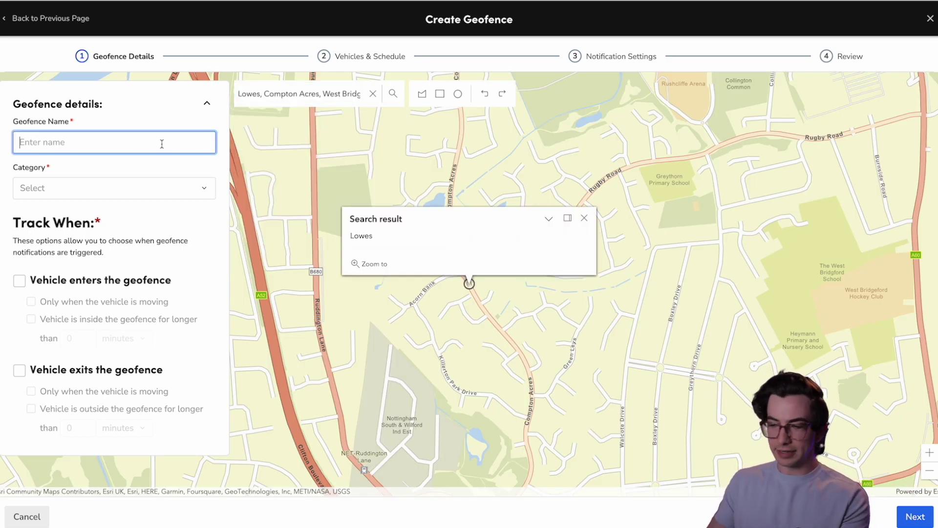
{"action": "type", "text": "Low"}
{"action": "type", "text": "es on Compton Acres"}
{"action": "left_click", "coordinate": [97, 187]}
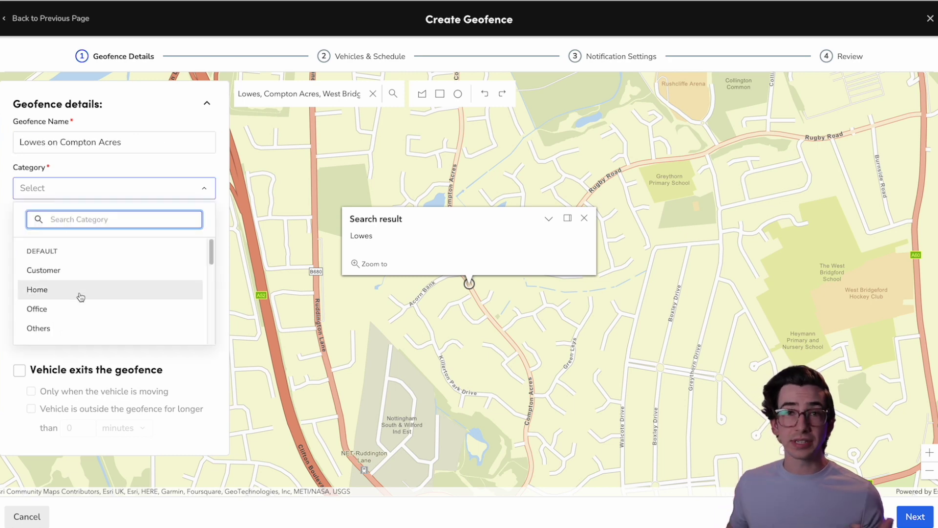
{"action": "scroll", "coordinate": [106, 291], "scroll_direction": "down", "scroll_amount": 3}
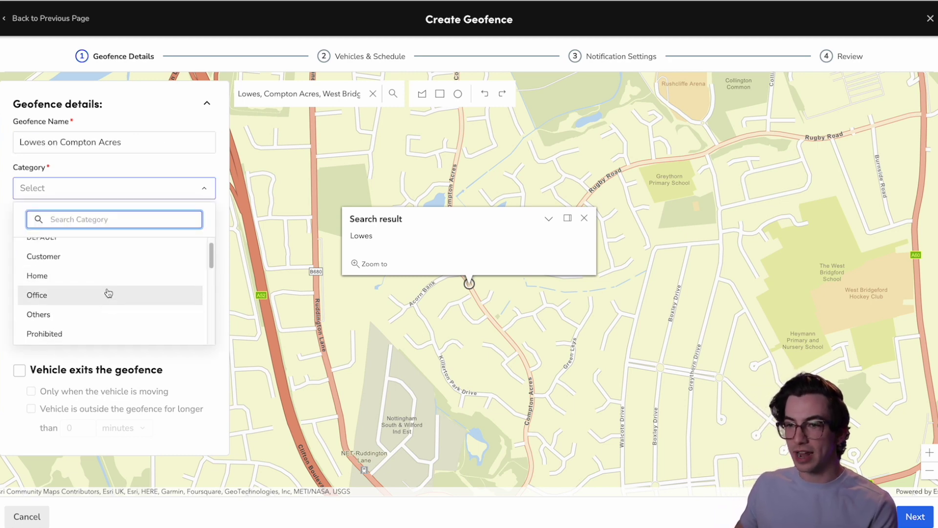
{"action": "scroll", "coordinate": [108, 293], "scroll_direction": "down", "scroll_amount": 5}
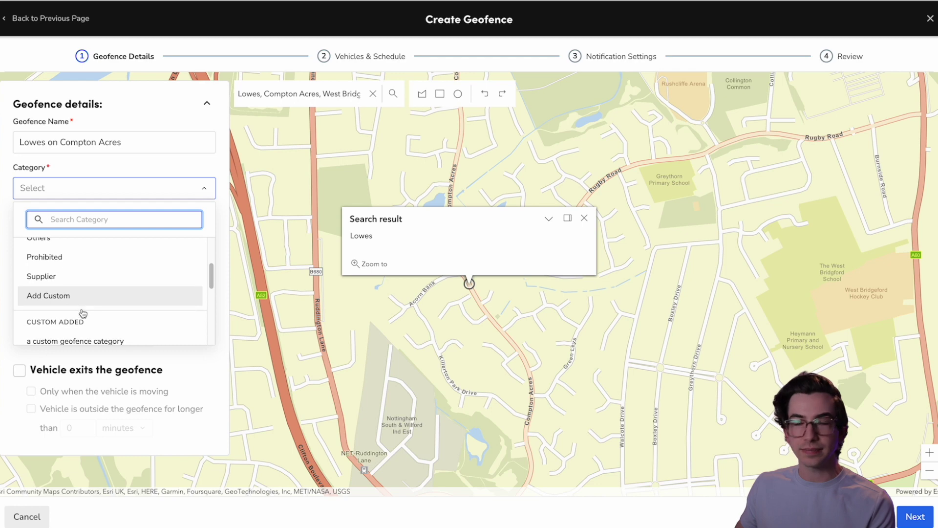
{"action": "left_click", "coordinate": [87, 296]}
{"action": "left_click", "coordinate": [85, 239]}
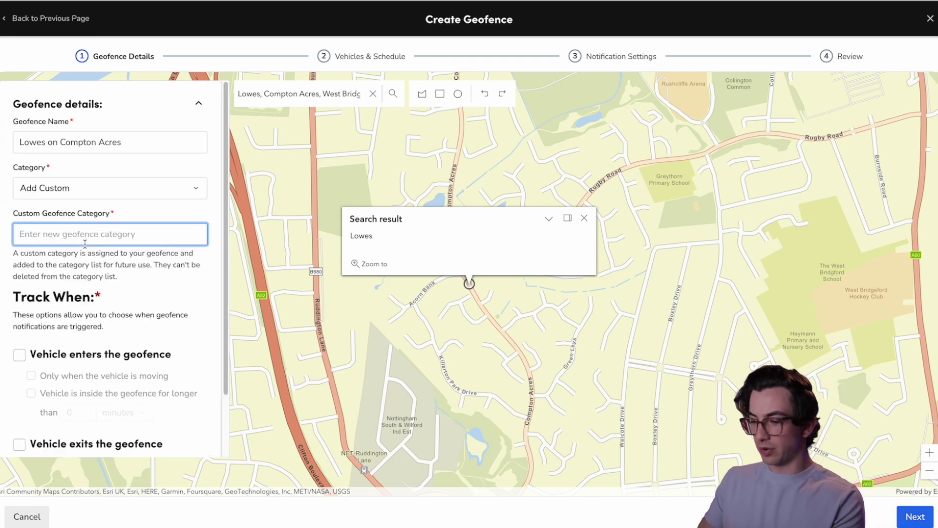
{"action": "type", "text": "Hardware Stores"}
- Track vehicles entering, exiting, and staying inside longer than 4 minutes
{"action": "scroll", "coordinate": [26, 275], "scroll_direction": "down", "scroll_amount": 2}
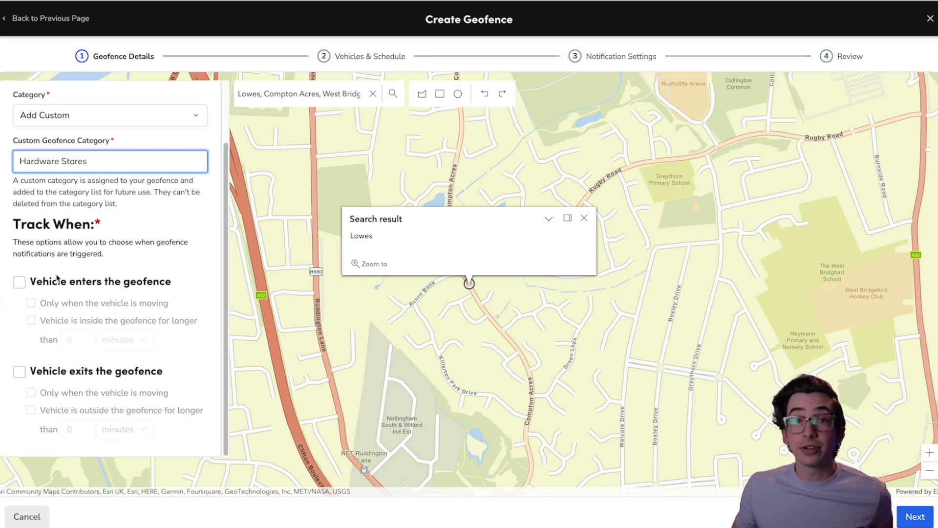
{"action": "left_click", "coordinate": [20, 283]}
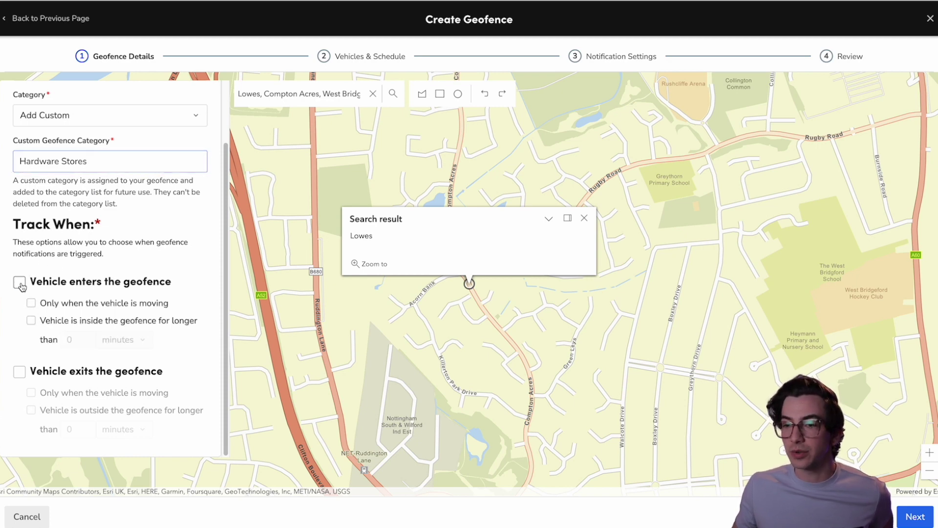
{"action": "left_click", "coordinate": [20, 373]}
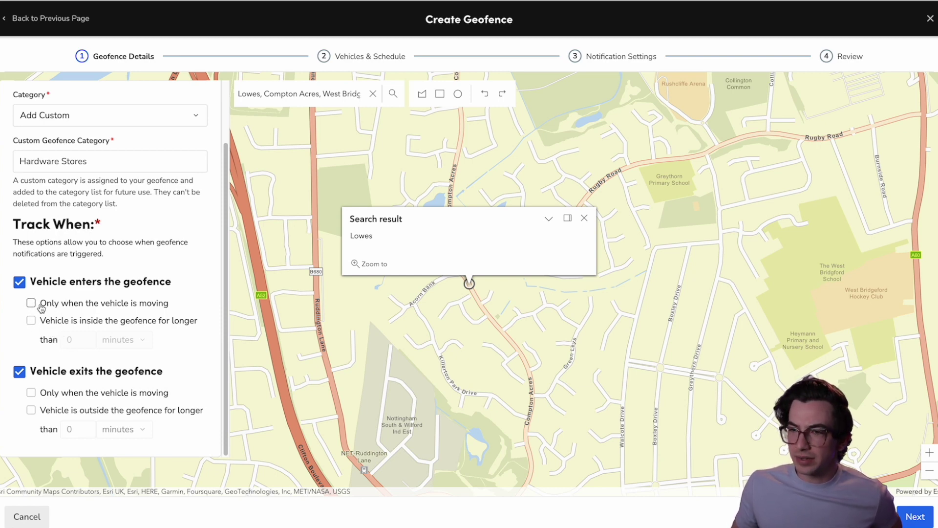
{"action": "left_click", "coordinate": [30, 321]}
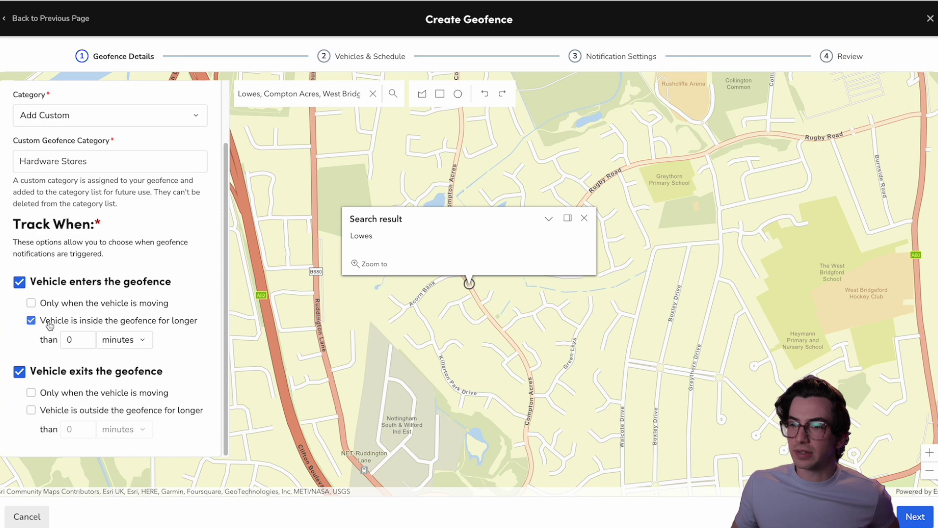
{"action": "double_click", "coordinate": [61, 340]}
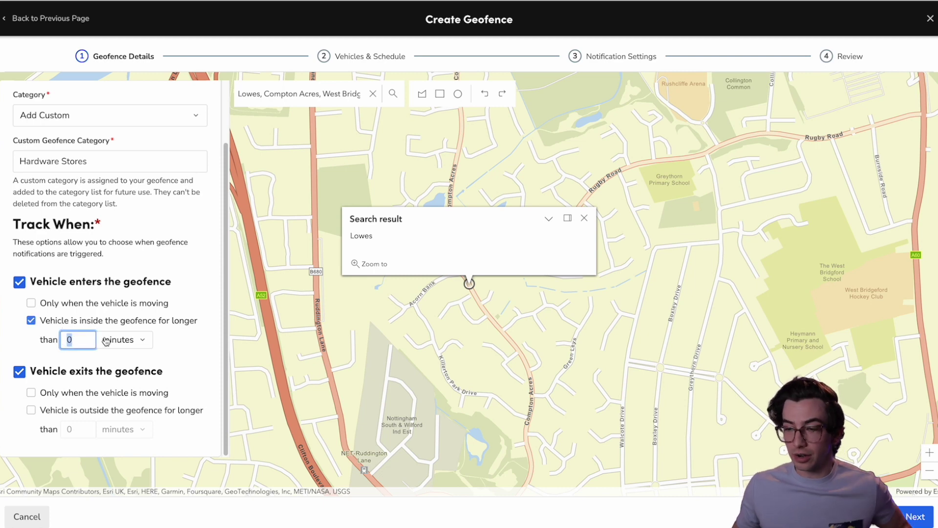
{"action": "type", "text": "4"}
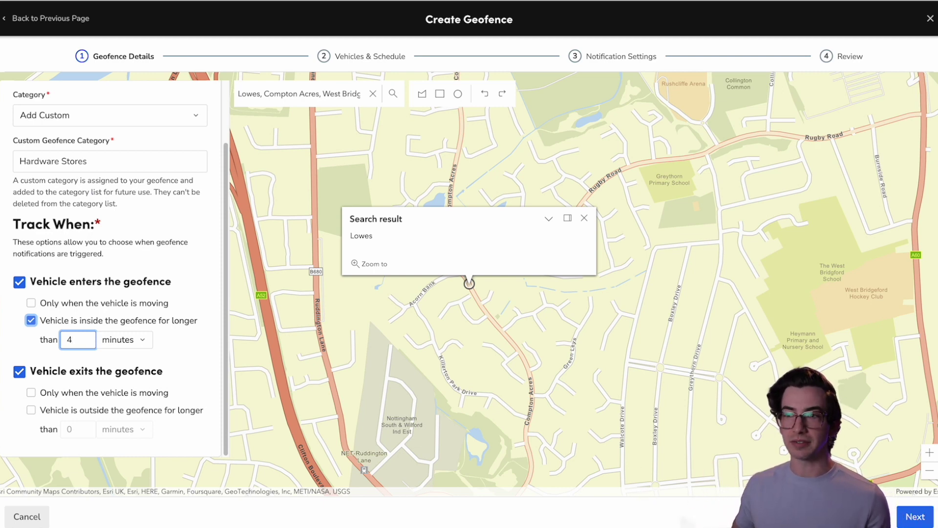
{"action": "scroll", "coordinate": [113, 244], "scroll_direction": "up", "scroll_amount": 2}
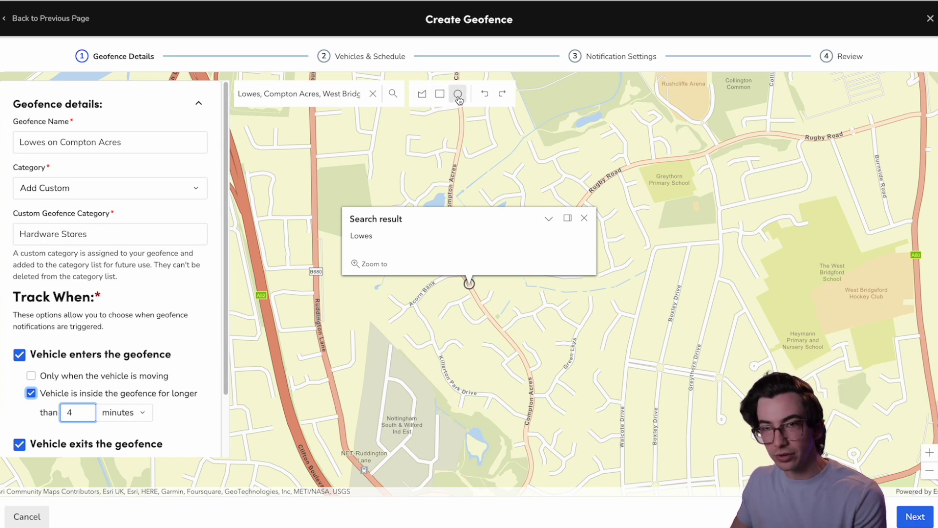
- Draw a polygon geofence around the Lowes building and position it over the store
{"action": "left_click", "coordinate": [571, 182]}
{"action": "scroll", "coordinate": [486, 237], "scroll_direction": "up", "scroll_amount": 3}
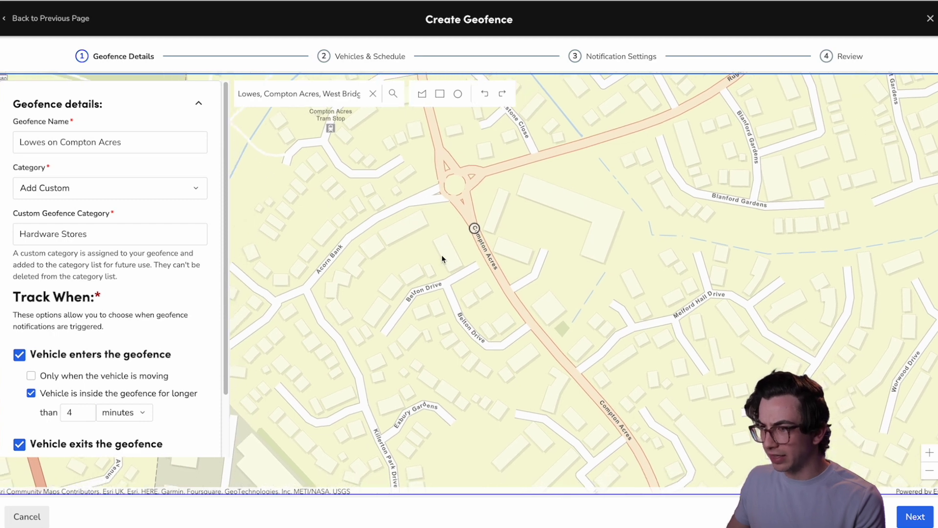
{"action": "left_click", "coordinate": [422, 94]}
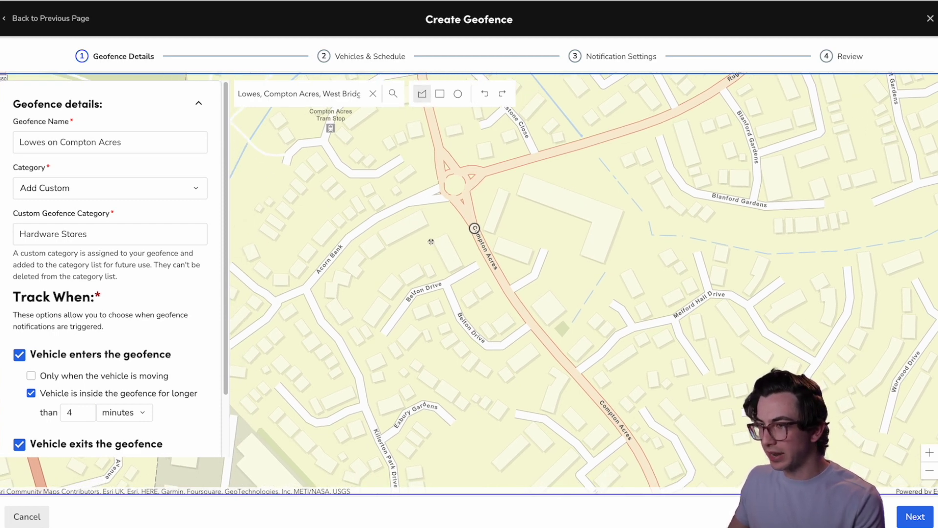
{"action": "left_click", "coordinate": [446, 229]}
{"action": "left_click", "coordinate": [466, 269]}
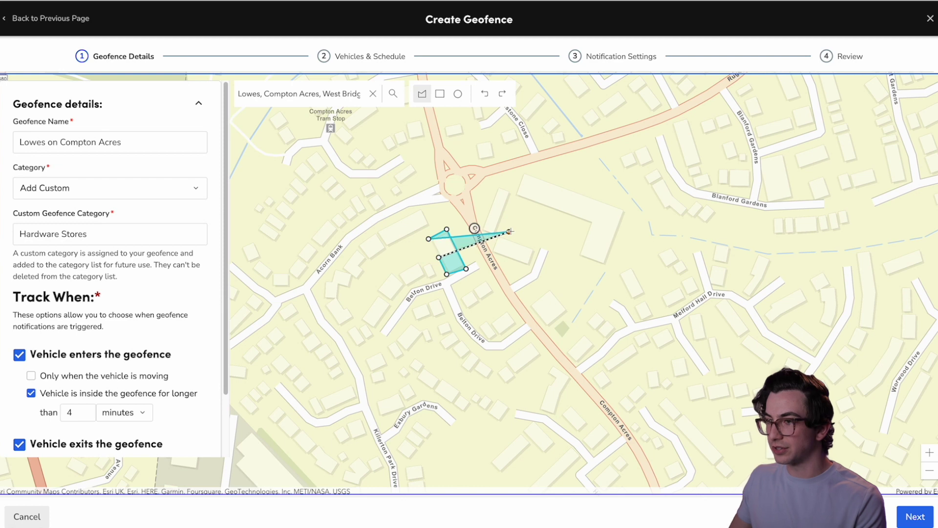
{"action": "key", "text": "Return"}
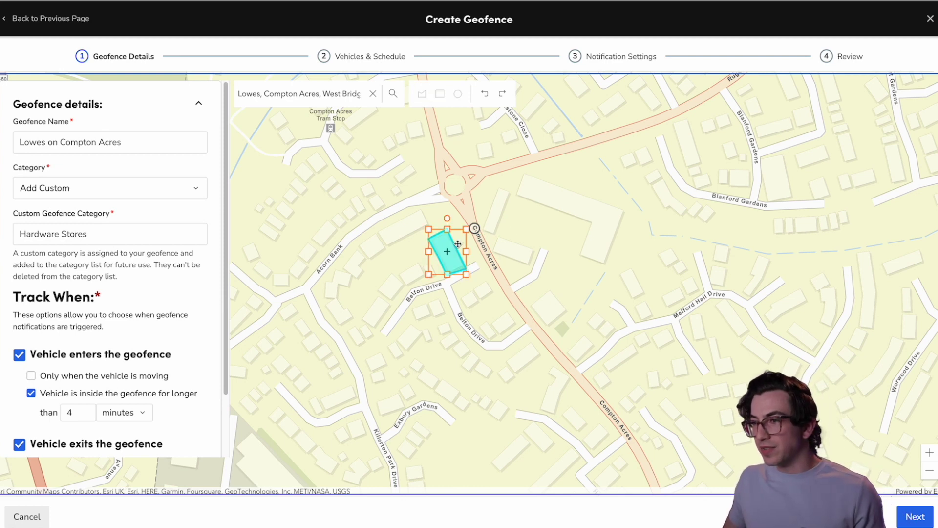
{"action": "left_click_drag", "start_coordinate": [458, 244], "coordinate": [435, 214]}
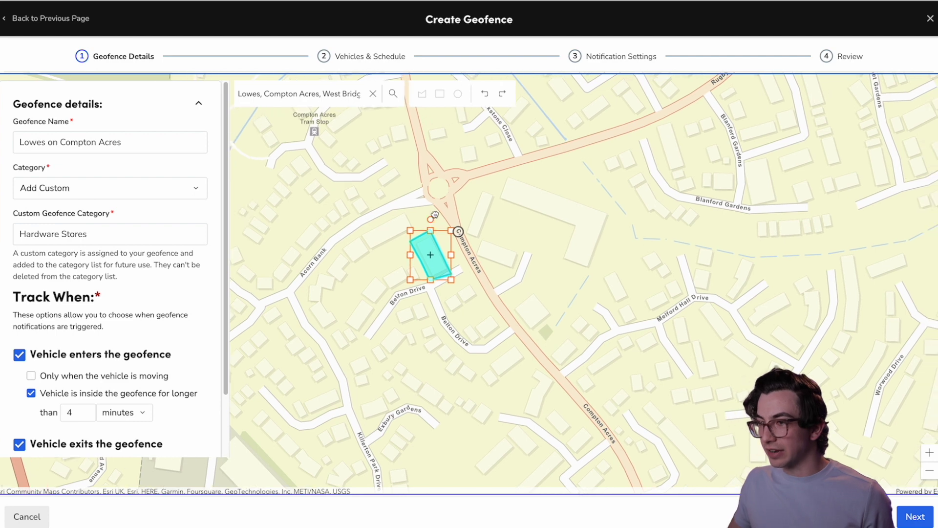
{"action": "left_click", "coordinate": [430, 221]}
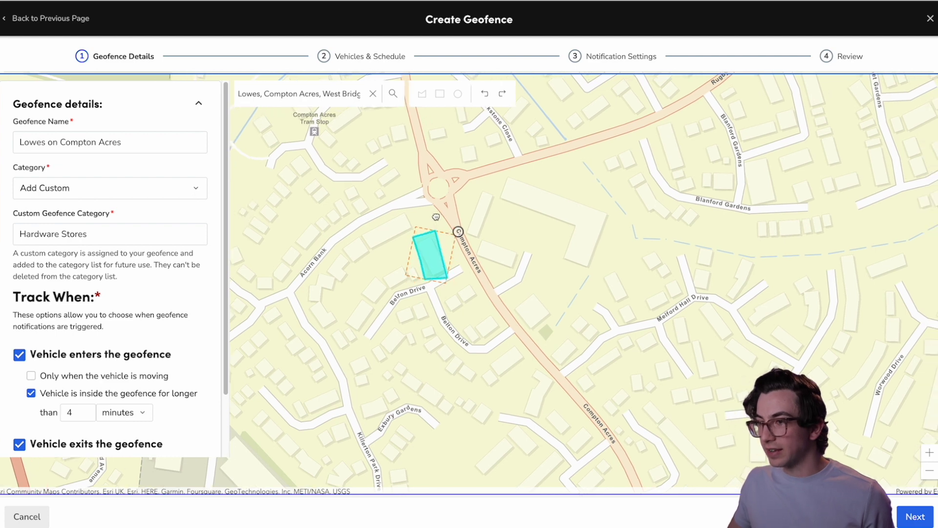
{"action": "left_click", "coordinate": [931, 522]}
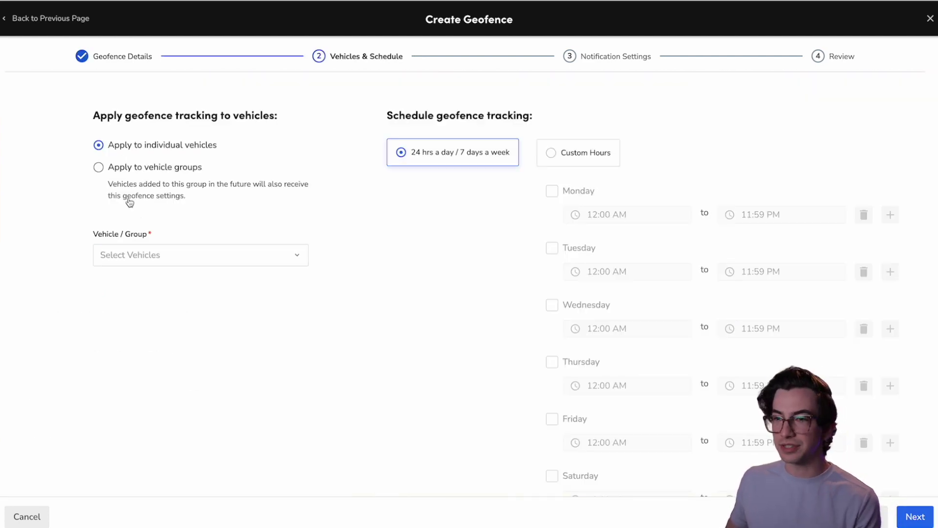
- Set the geofence to apply to vehicle groups, then go to the Dispatch Board
{"action": "left_click", "coordinate": [165, 263]}
{"action": "left_click", "coordinate": [99, 167]}
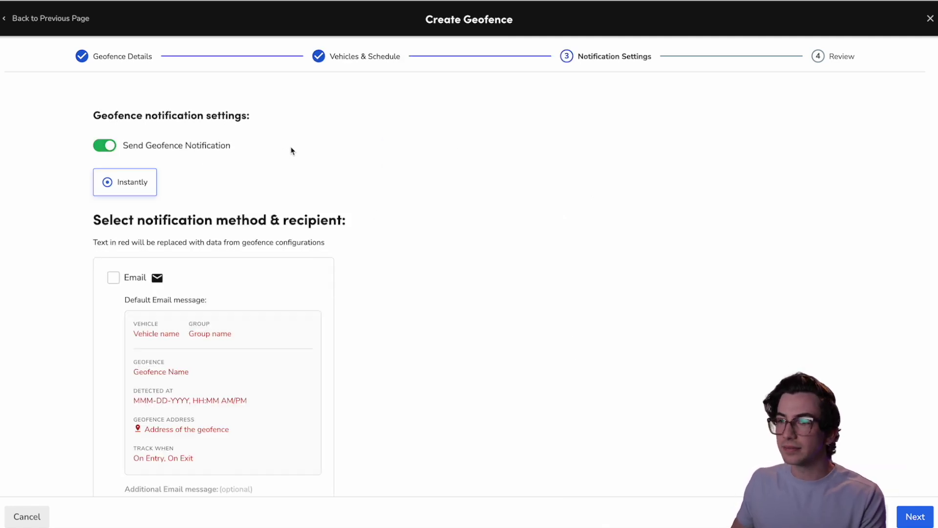
{"action": "scroll", "coordinate": [291, 150], "scroll_direction": "down", "scroll_amount": 1}
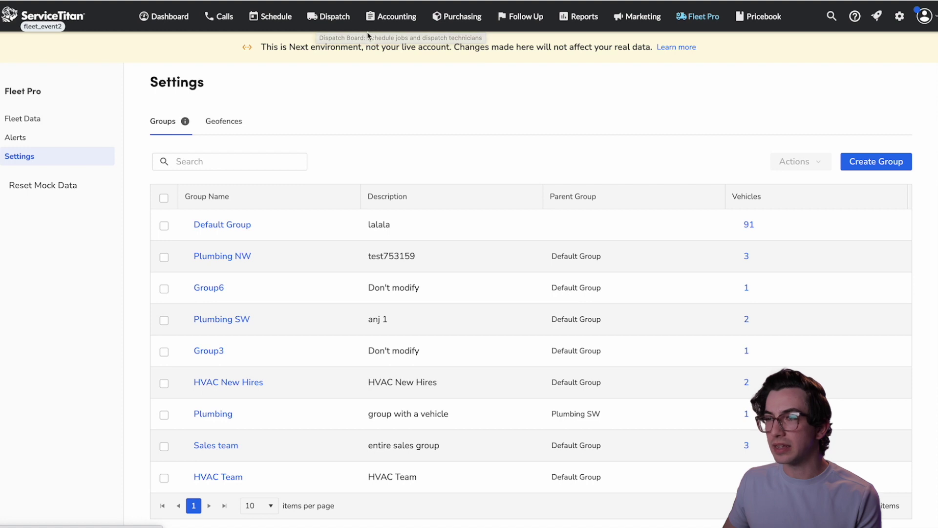
{"action": "left_click", "coordinate": [337, 17]}
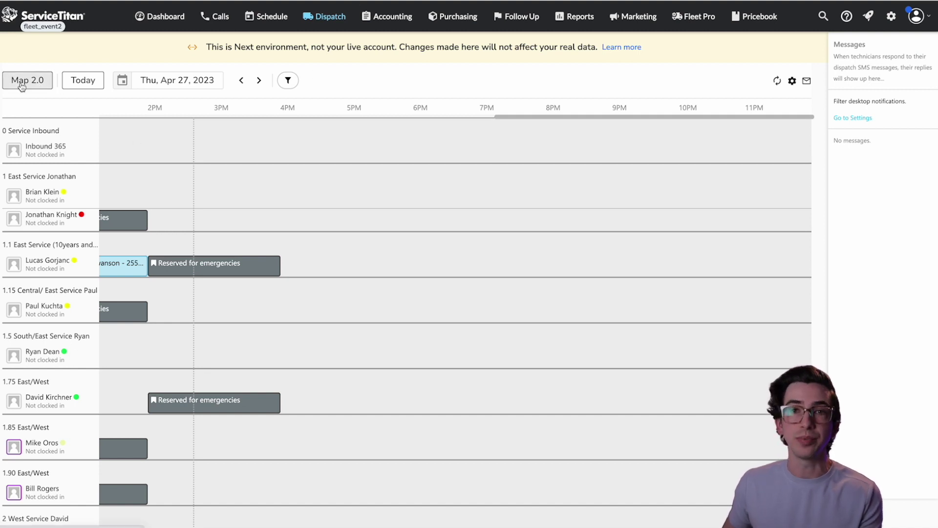
- Show the Portland Routes map with vehicle locations turned on
{"action": "left_click", "coordinate": [22, 83]}
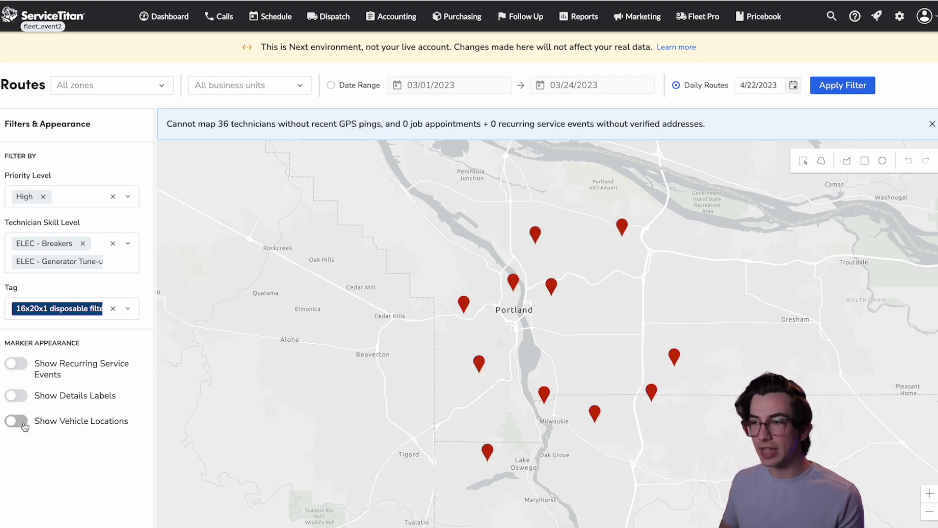
{"action": "left_click", "coordinate": [23, 425]}
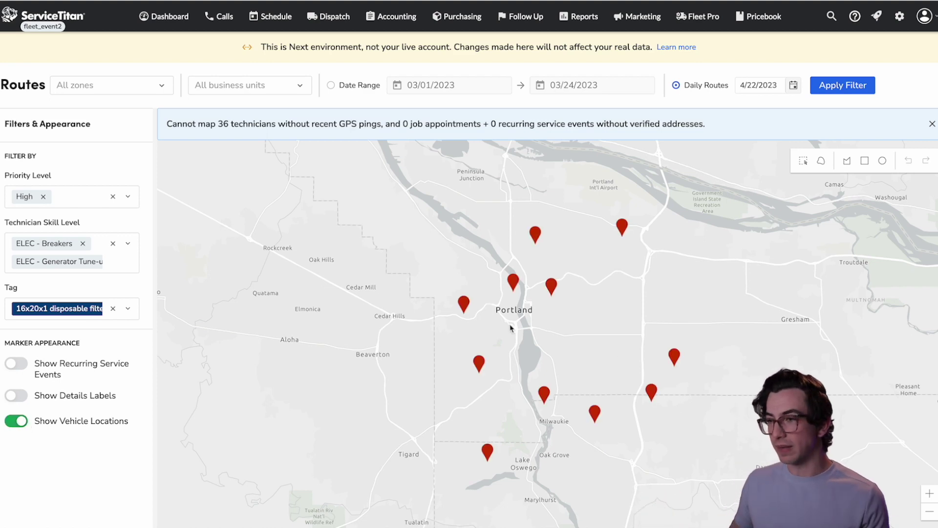